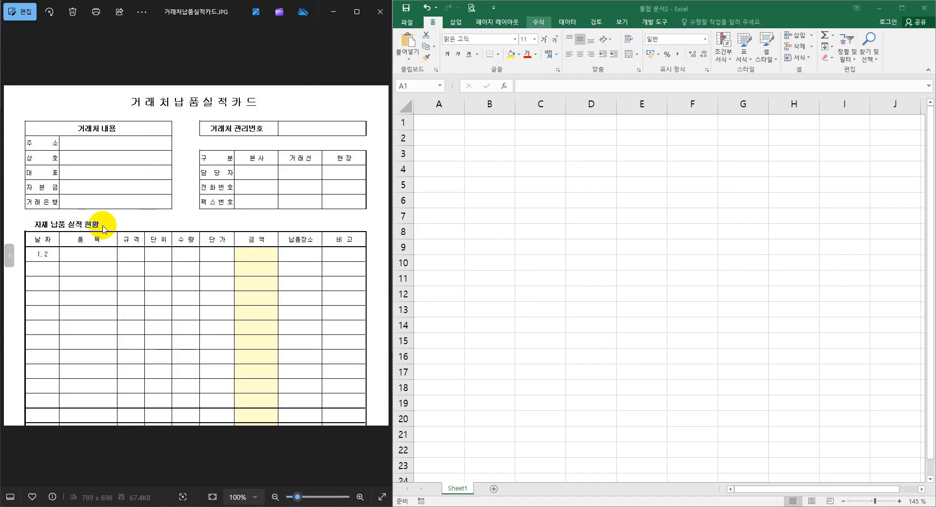
Enter the letter-spaced title "거 래 처 납 품 실 적 카 드" in cell A1.
{"action": "left_click", "coordinate": [451, 214]}
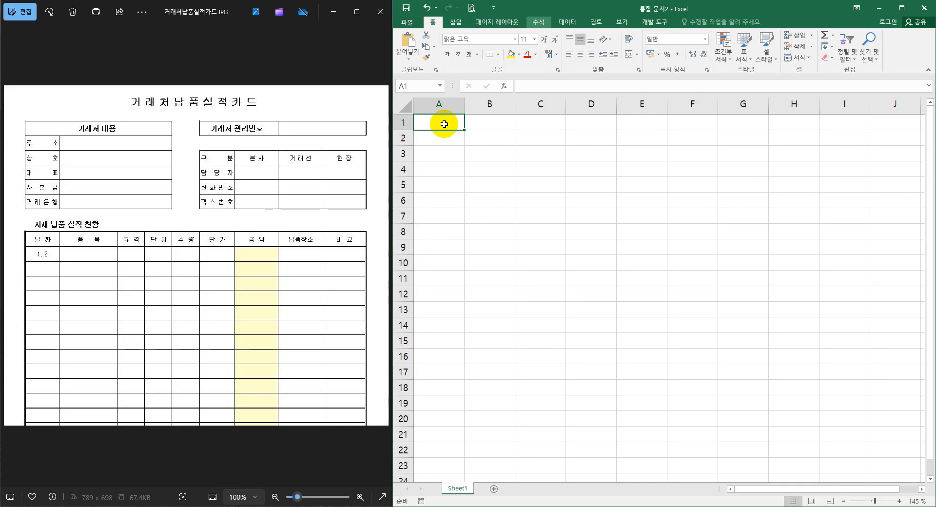
{"action": "type", "text": "rj"}
{"action": "key", "text": "BackSpace"}
{"action": "key", "text": "BackSpace"}
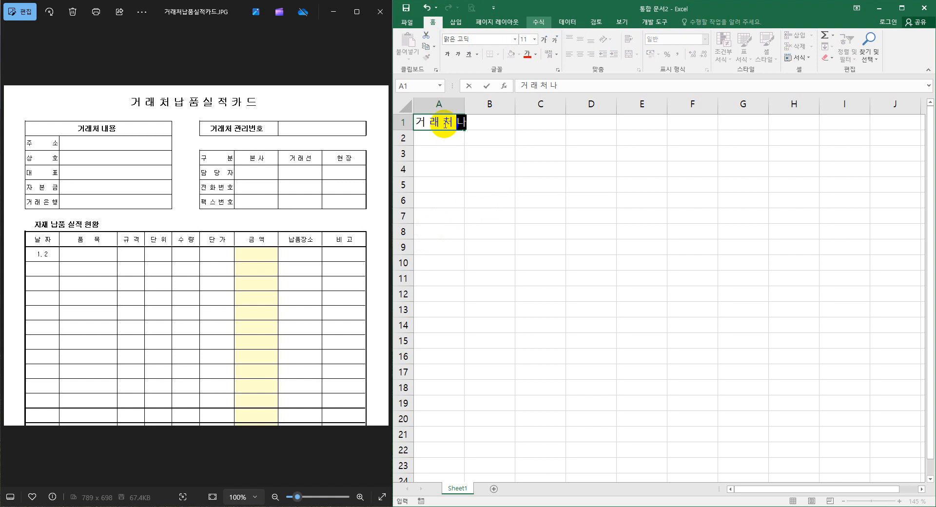
{"action": "type", "text": "시"}
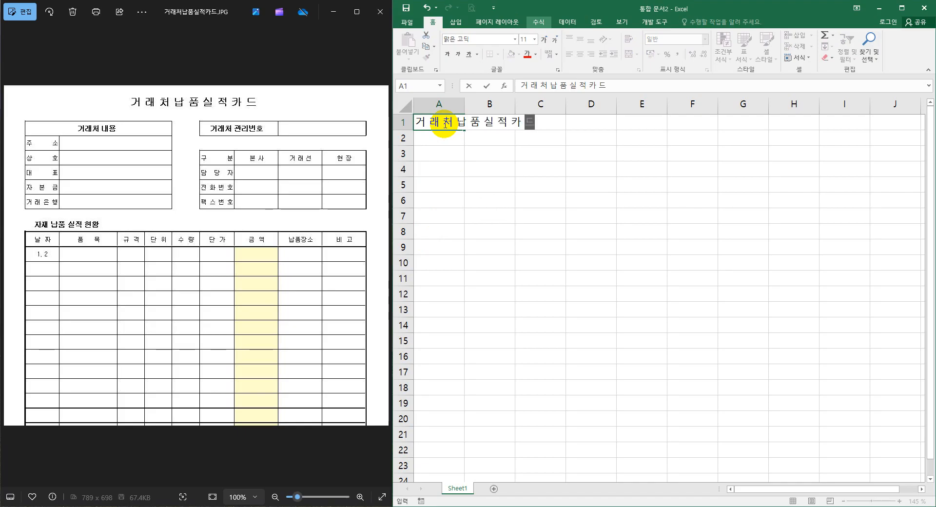
{"action": "key", "text": "Return"}
{"action": "key", "text": "Return"}
Enter the heading "거래처 내용" in A3, with the labels 주소 and 상호 beneath it in A4 and A5.
{"action": "type", "text": "거래처 내용"}
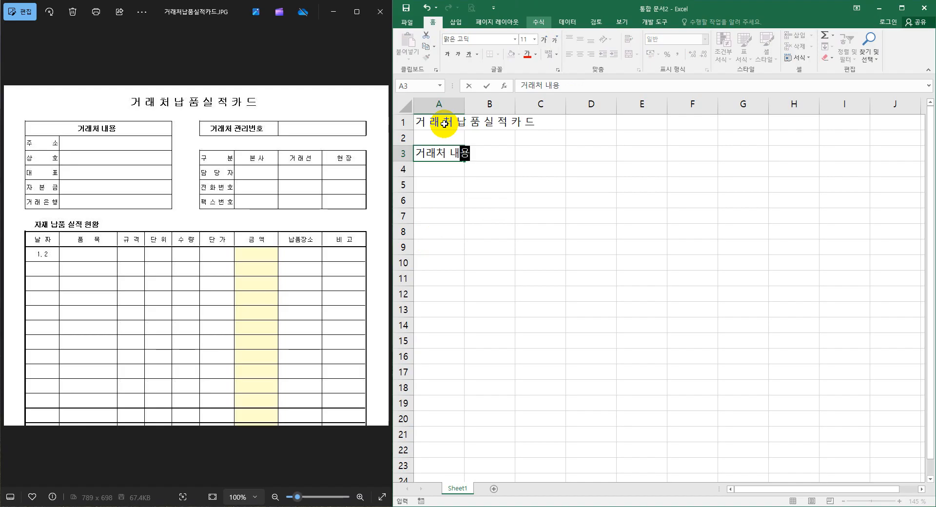
{"action": "key", "text": "Return"}
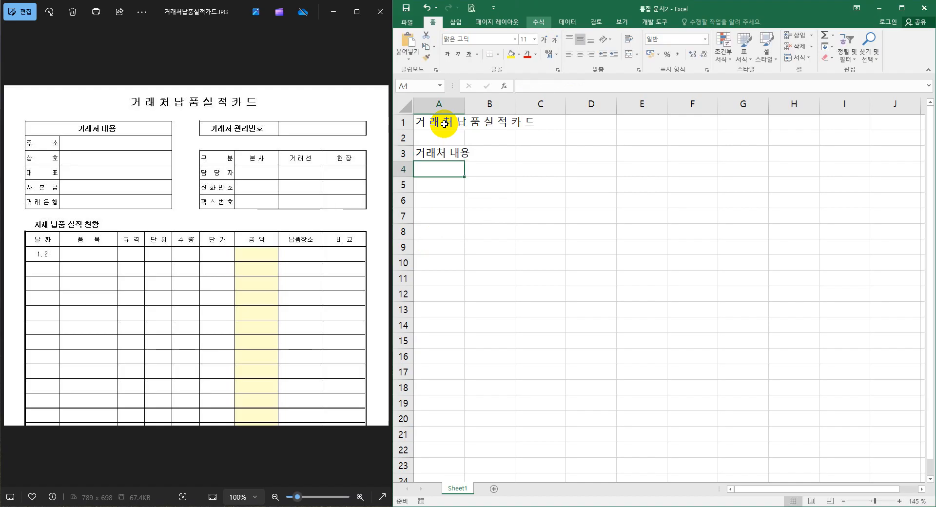
{"action": "type", "text": "주소"}
{"action": "key", "text": "Return"}
{"action": "type", "text": "사ㅇ호"}
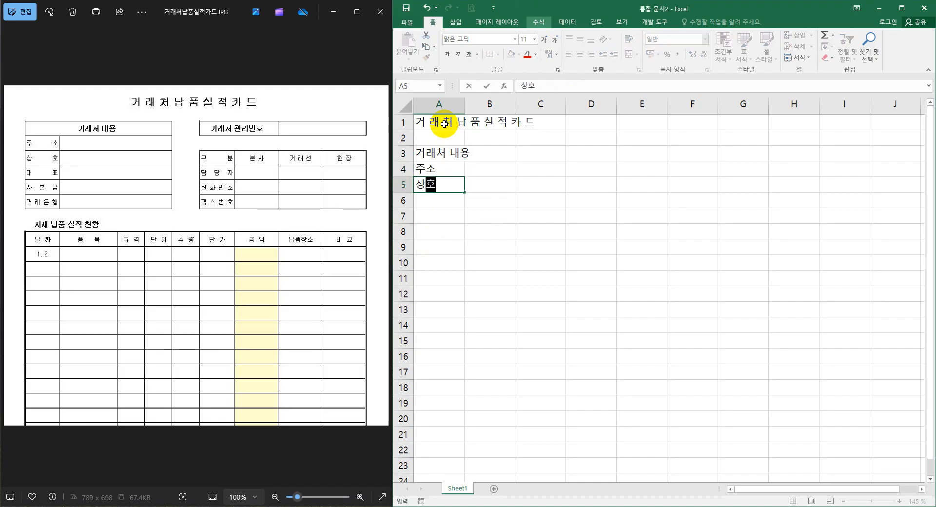
{"action": "key", "text": "Return"}
Continue the client detail labels with 대표, 자본금 and 거래은행 in cells A6 to A8.
{"action": "type", "text": "대표"}
{"action": "key", "text": "Return"}
{"action": "type", "text": "자본금"}
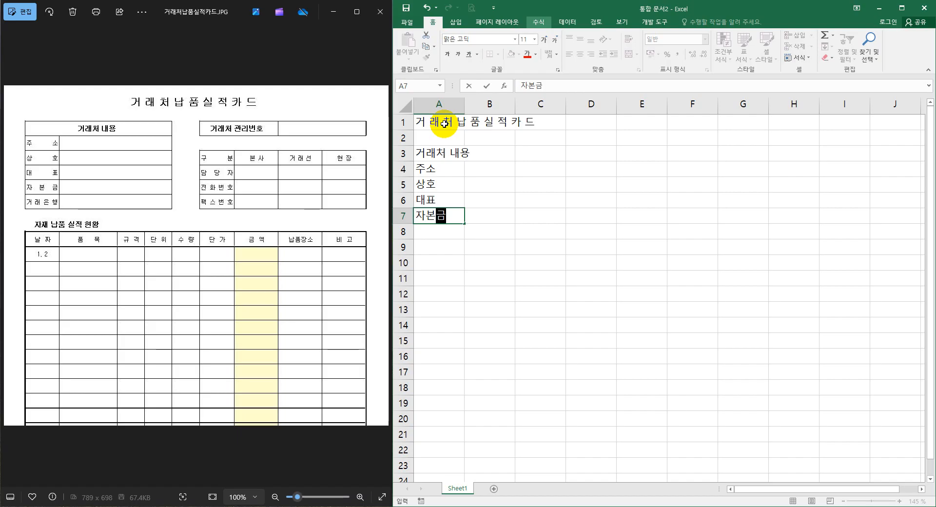
{"action": "key", "text": "Return"}
{"action": "type", "text": "거래은행"}
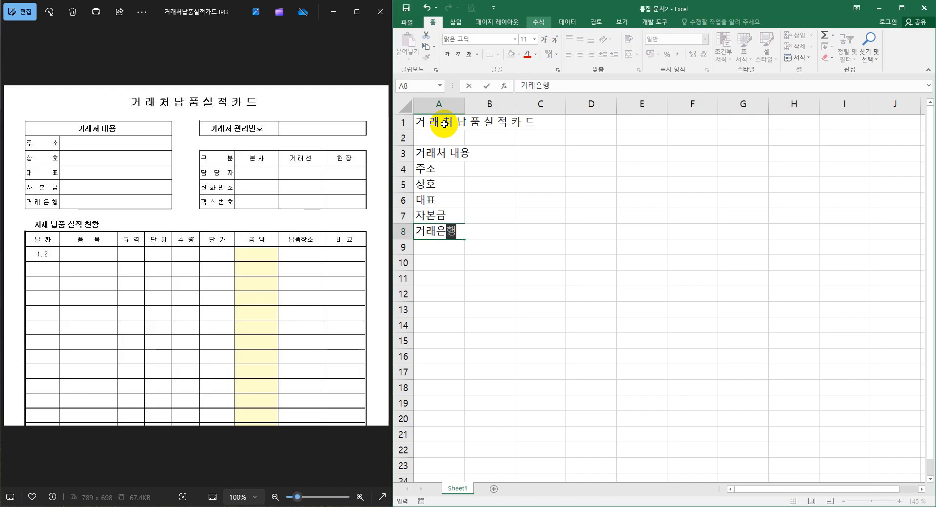
{"action": "key", "text": "Return"}
{"action": "key", "text": "Return"}
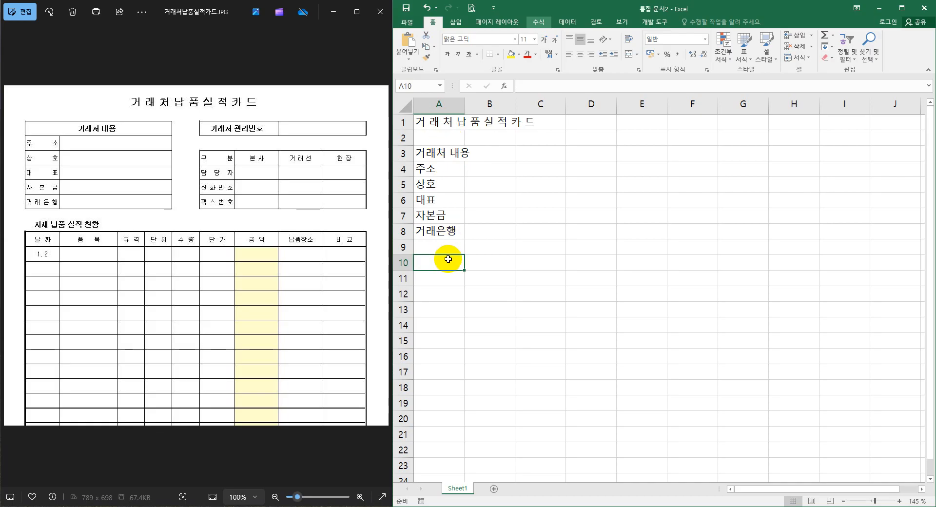
Enter the section heading "자재 납품 실적 현황" in A10, leaving row 9 blank.
{"action": "type", "text": "자재"}
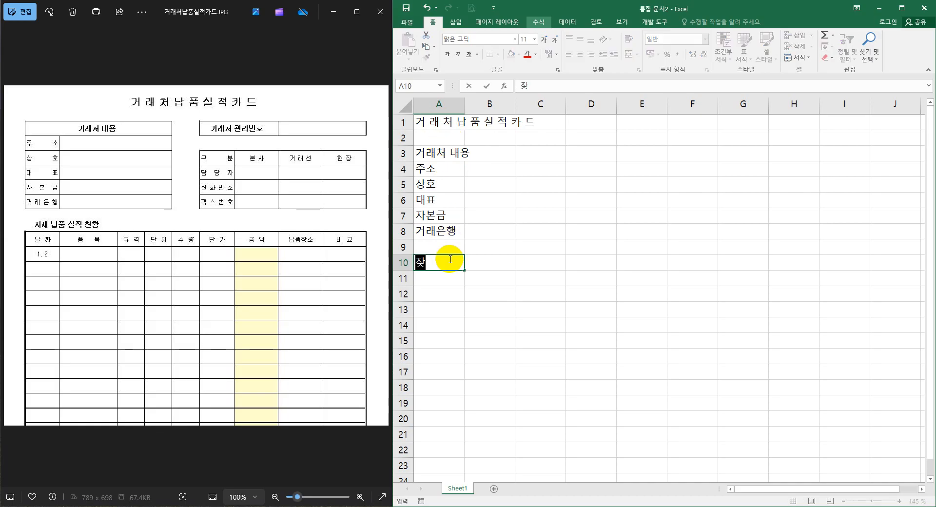
{"action": "type", "text": " 납품"}
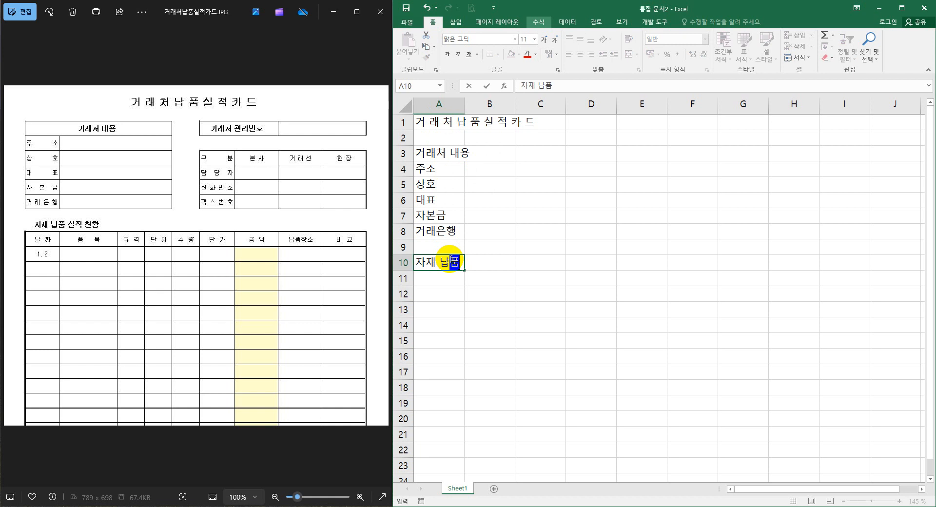
{"action": "type", "text": " 실적 "}
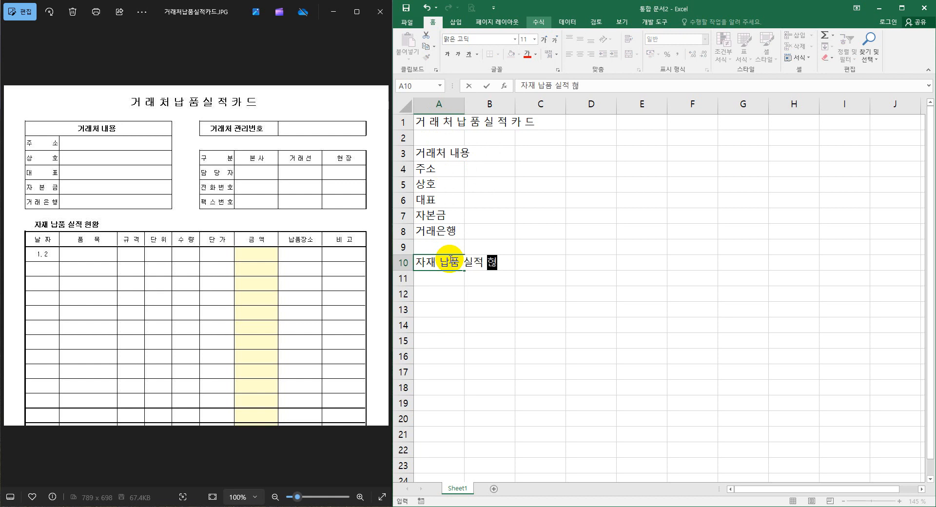
{"action": "type", "text": "현황"}
{"action": "key", "text": "Return"}
Enter the first delivery table headers 날짜, 품목 and 규격 in cells A11 to C11.
{"action": "type", "text": "날"}
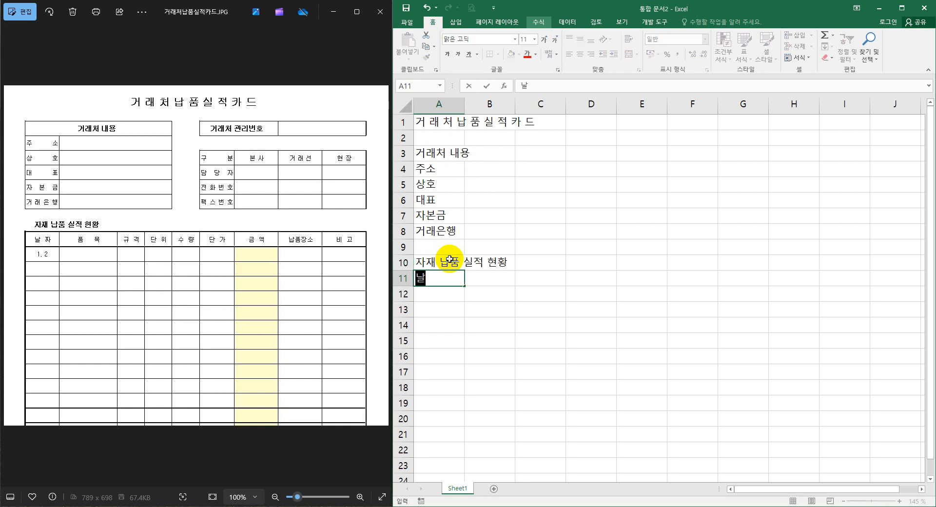
{"action": "type", "text": "짜"}
{"action": "key", "text": "Tab"}
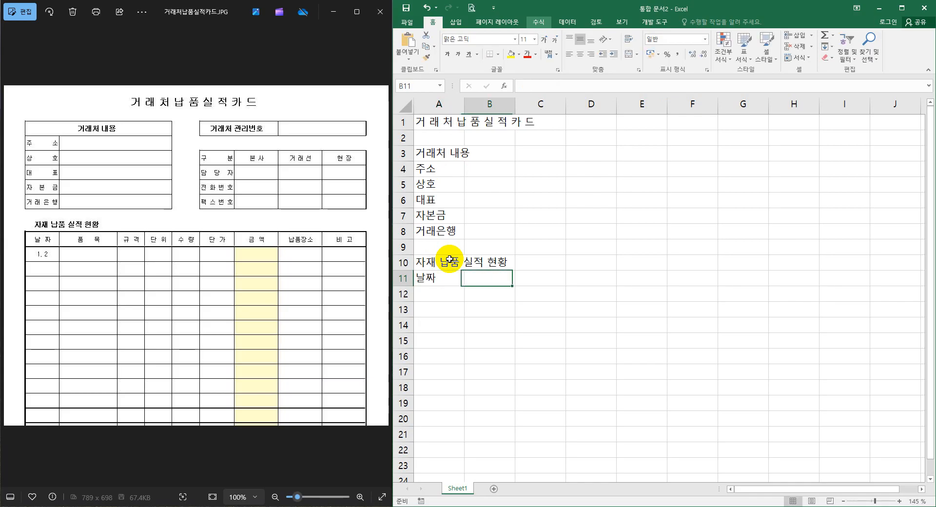
{"action": "type", "text": "품목"}
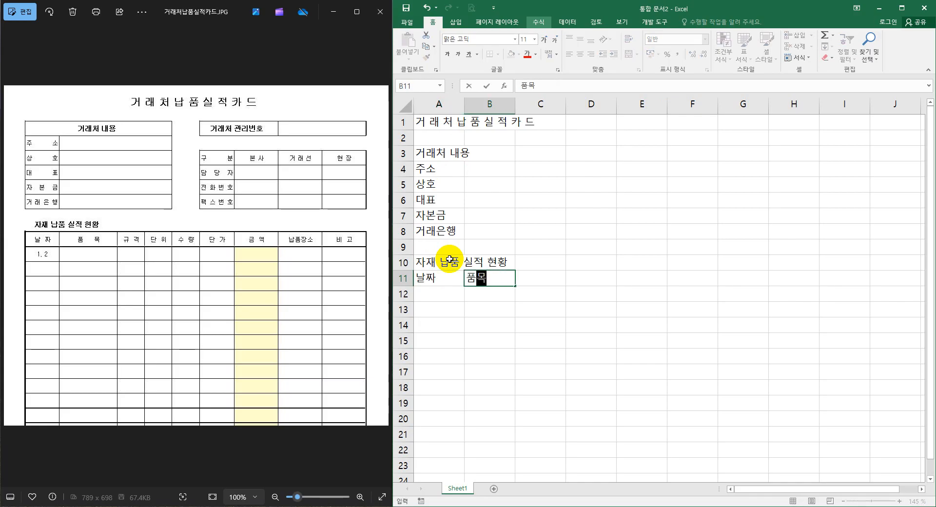
{"action": "key", "text": "Tab"}
{"action": "type", "text": "규격"}
{"action": "key", "text": "Tab"}
Add the headers 단위, 수량 and 단가 in cells D11 to F11.
{"action": "type", "text": "다"}
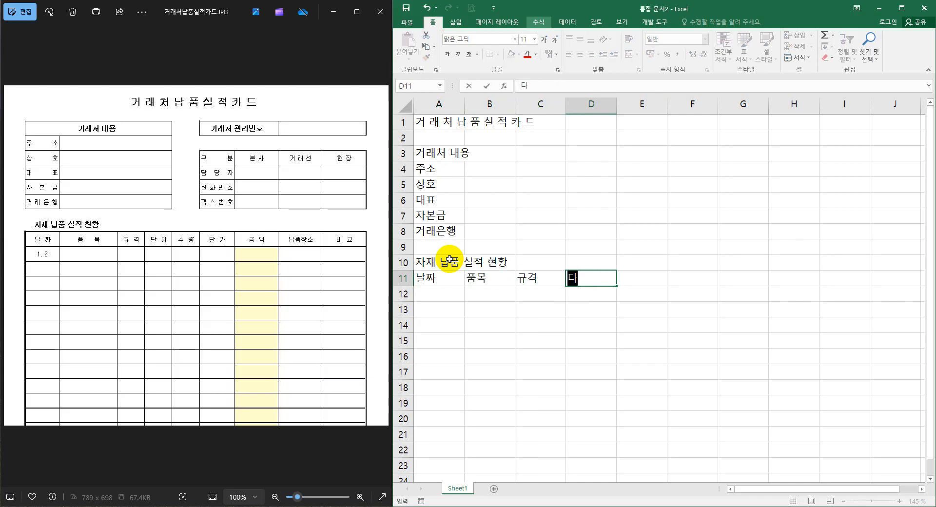
{"action": "type", "text": "단위"}
{"action": "key", "text": "Tab"}
{"action": "type", "text": "수량"}
{"action": "key", "text": "Tab"}
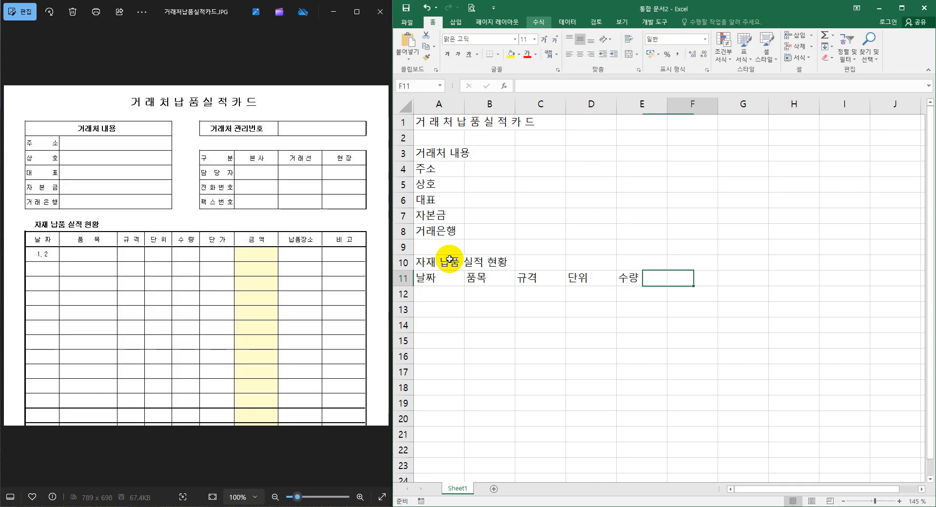
{"action": "type", "text": "단가"}
{"action": "key", "text": "Tab"}
Complete the header row with 금액, 납품장소 and 비고 in cells G11 to I11.
{"action": "type", "text": "금애"}
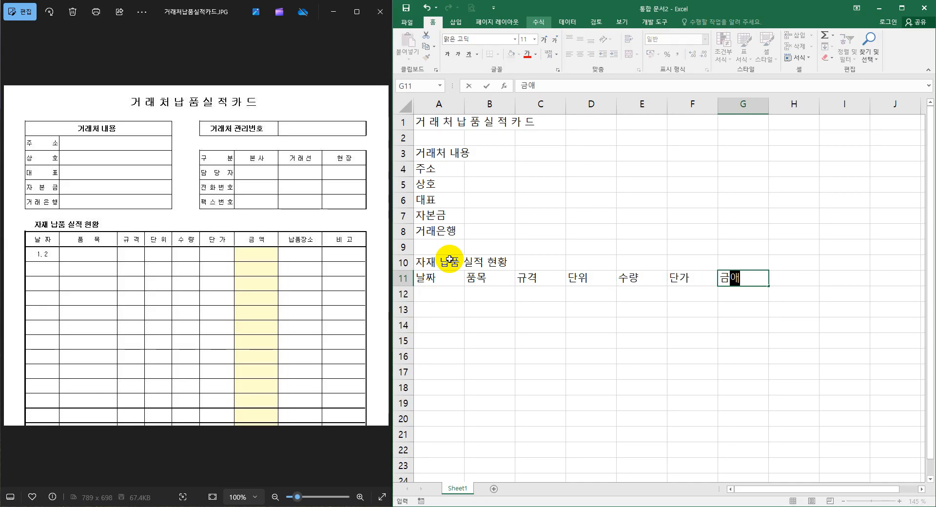
{"action": "type", "text": "액"}
{"action": "key", "text": "Tab"}
{"action": "type", "text": "납품장소"}
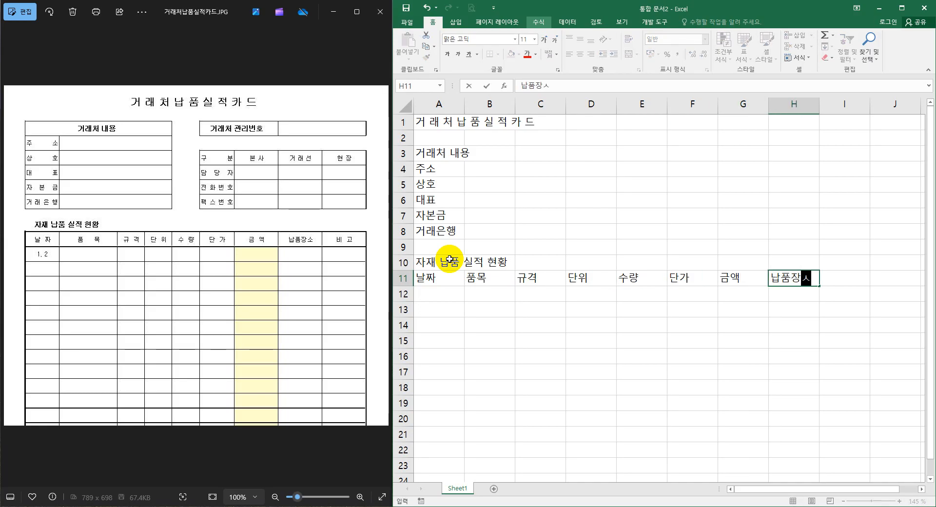
{"action": "key", "text": "Tab"}
{"action": "type", "text": "비고"}
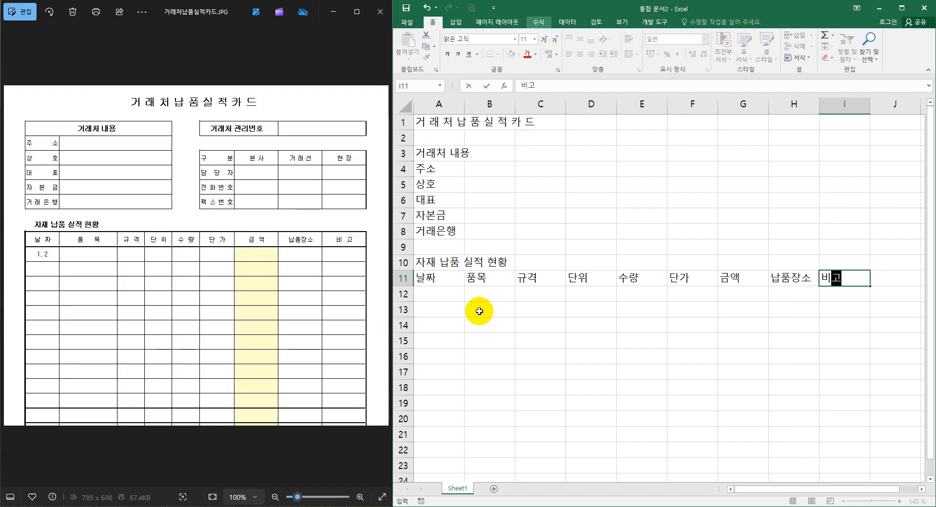
{"action": "left_click", "coordinate": [227, 239]}
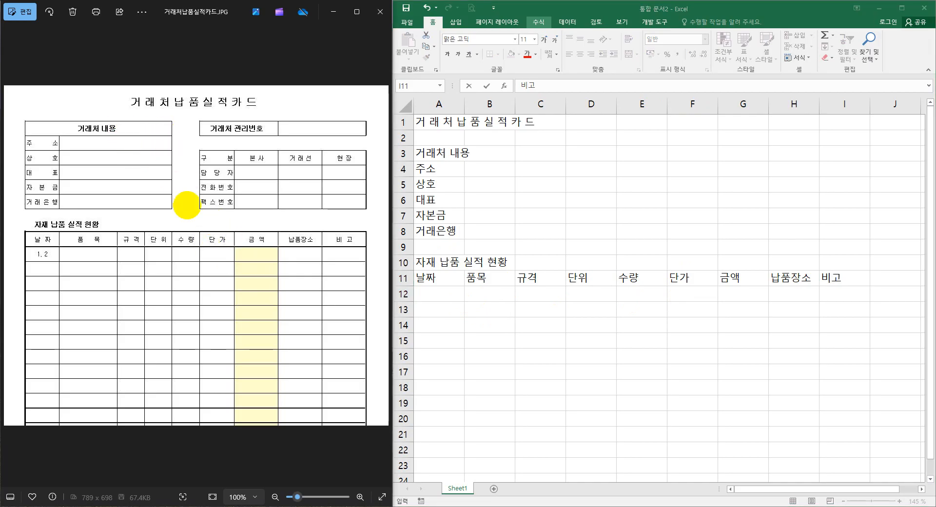
{"action": "mouse_move", "coordinate": [224, 246]}
{"action": "left_mouse_down"}
{"action": "mouse_move", "coordinate": [208, 239]}
{"action": "mouse_move", "coordinate": [224, 236]}
{"action": "mouse_move", "coordinate": [219, 144]}
{"action": "left_mouse_up"}
{"action": "left_click_drag", "start_coordinate": [153, 129], "coordinate": [201, 129]}
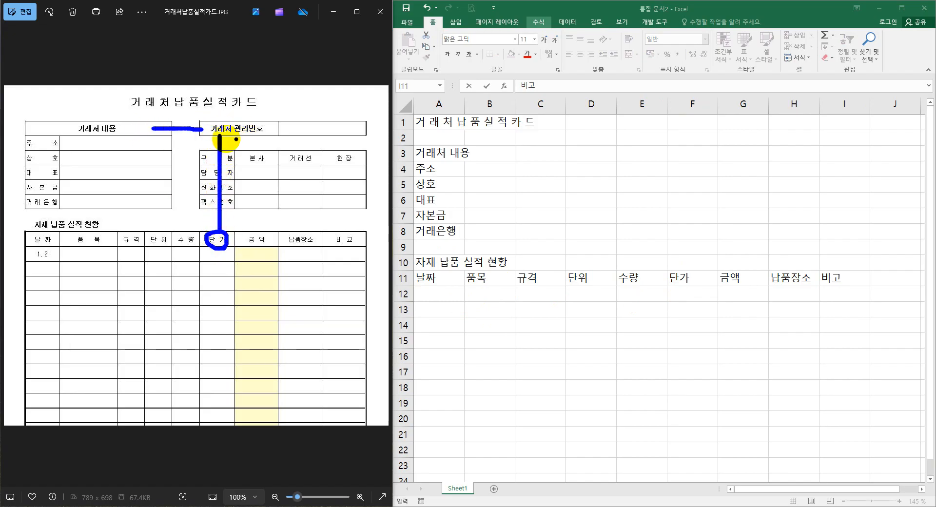
{"action": "key", "text": "e"}
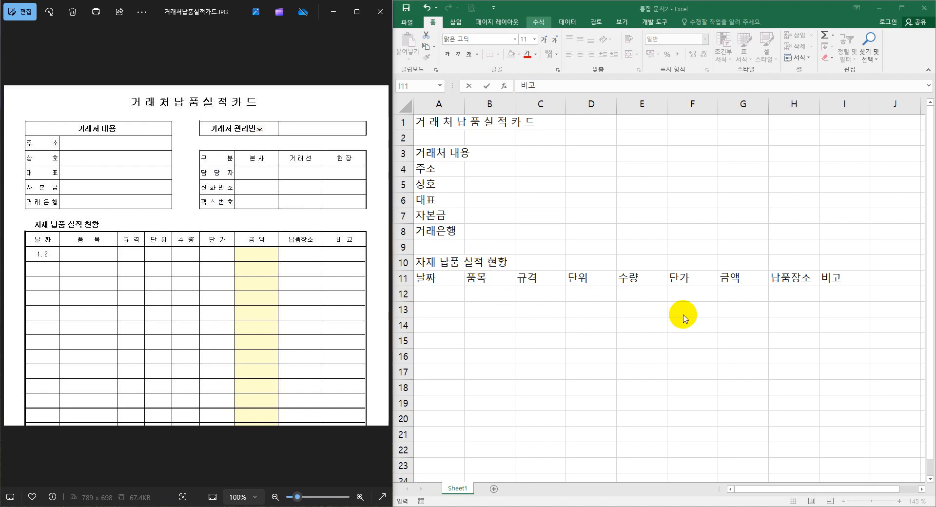
{"action": "key", "text": "Escape"}
Enter the label "거래처 관리번호" in F3, above the 단가 column.
{"action": "left_click", "coordinate": [691, 278]}
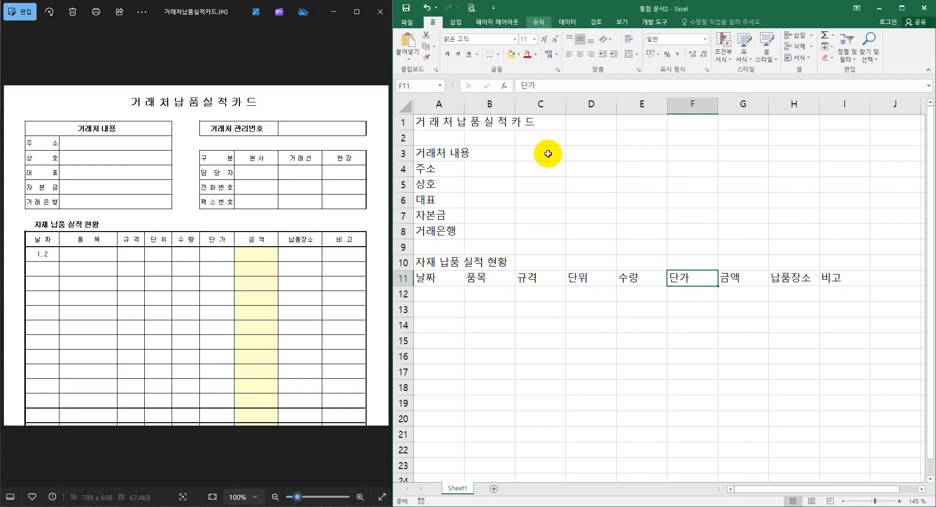
{"action": "left_click", "coordinate": [685, 154]}
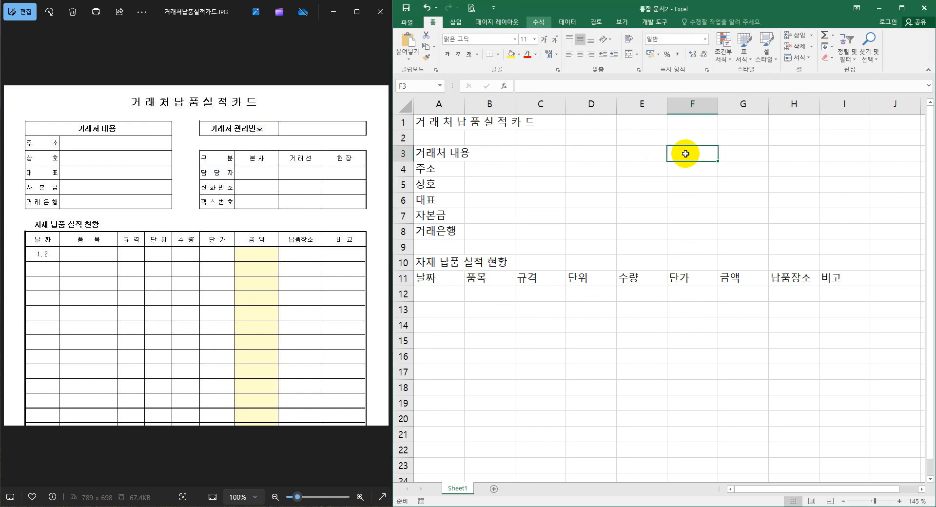
{"action": "type", "text": "거랫"}
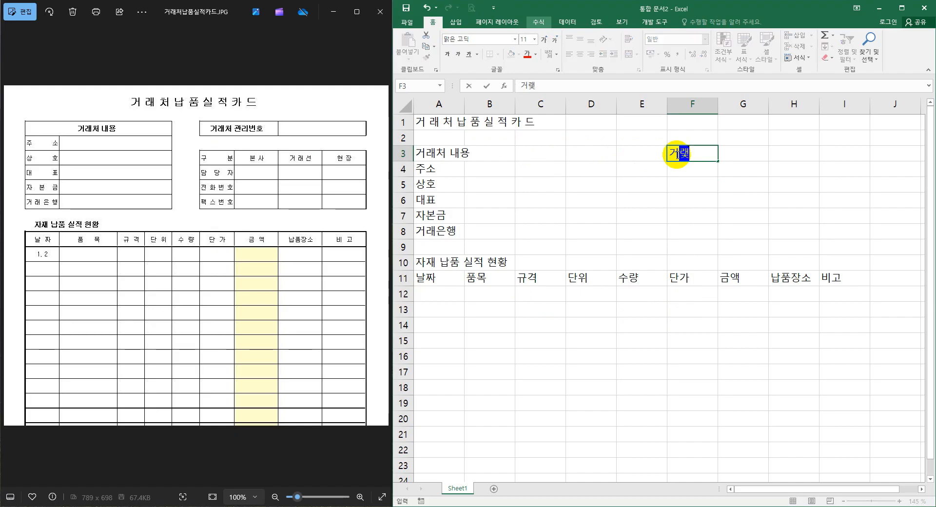
{"action": "type", "text": "처 관리번호"}
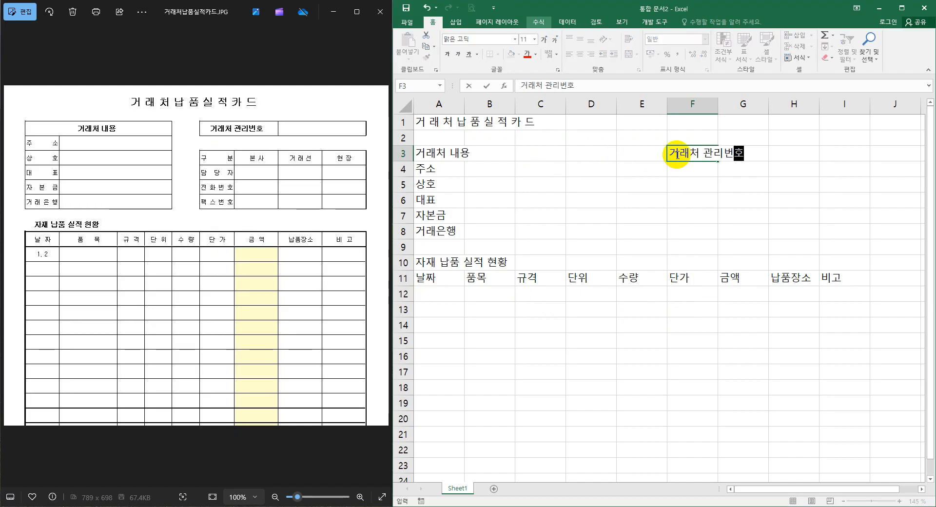
{"action": "key", "text": "Return"}
Enter the contact table's row labels 구분, 담당자, 전화번호 and 팩스번호 in cells F5 to F8.
{"action": "key", "text": "Return"}
{"action": "type", "text": "구분"}
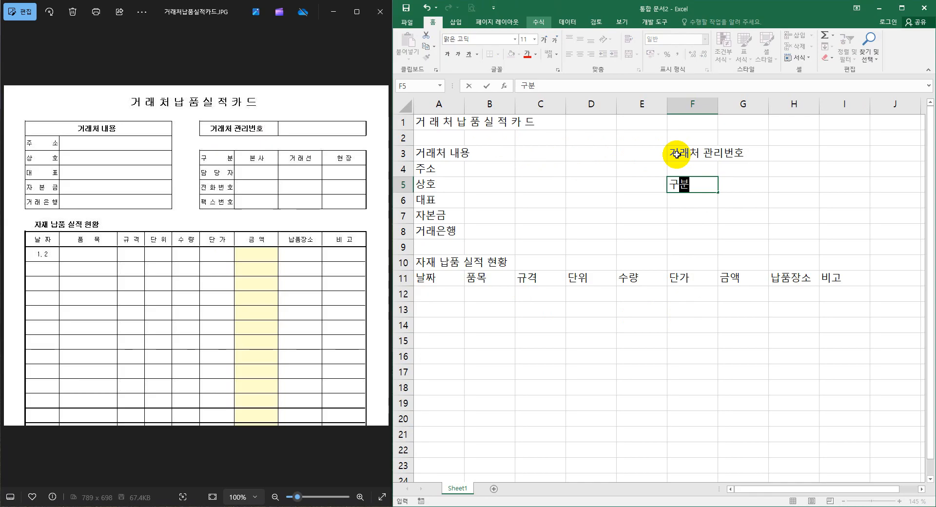
{"action": "key", "text": "Return"}
{"action": "type", "text": "담당자"}
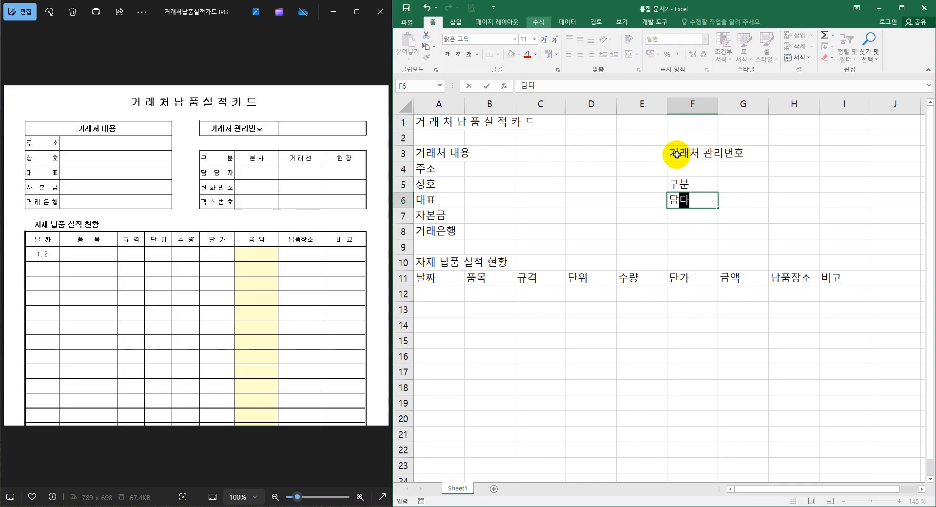
{"action": "key", "text": "Return"}
{"action": "type", "text": "전화번호"}
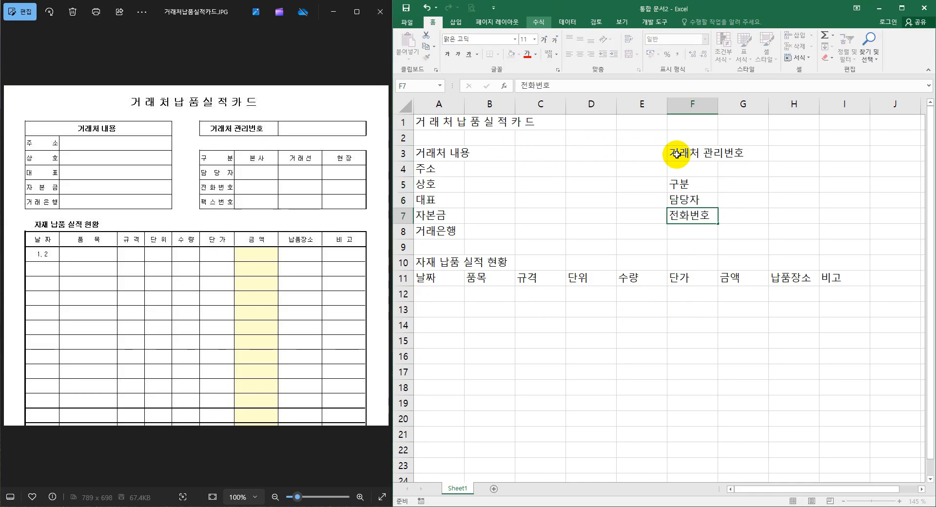
{"action": "key", "text": "Return"}
{"action": "type", "text": "팩스벊"}
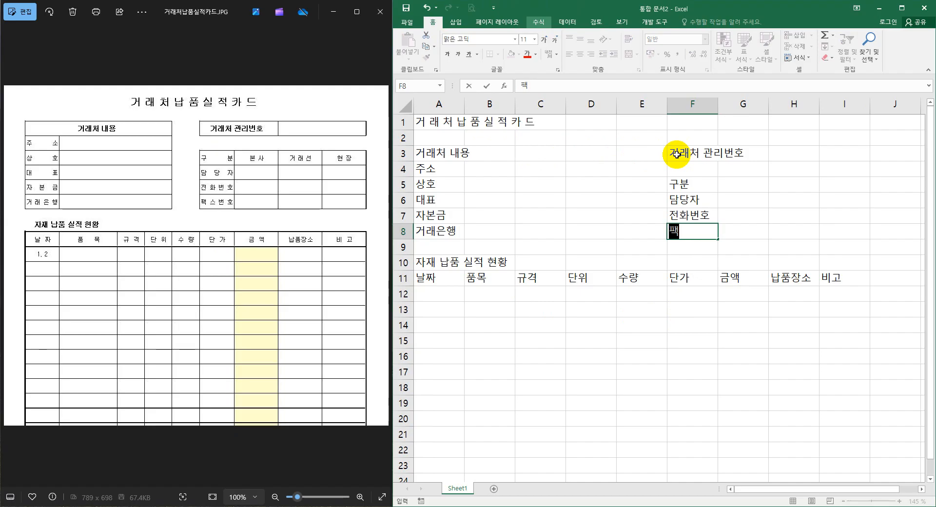
{"action": "key", "text": "Tab"}
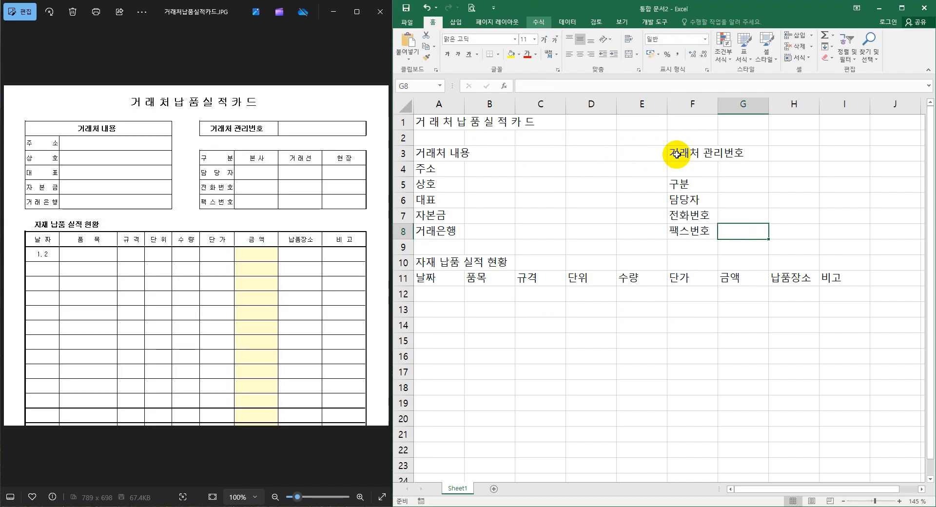
Enter the contact table's column headers 본사, 거래선 and 현장 in G5 to I5, beside 구분.
{"action": "key", "text": "Up"}
{"action": "key", "text": "Up"}
{"action": "key", "text": "Up"}
{"action": "type", "text": "본사"}
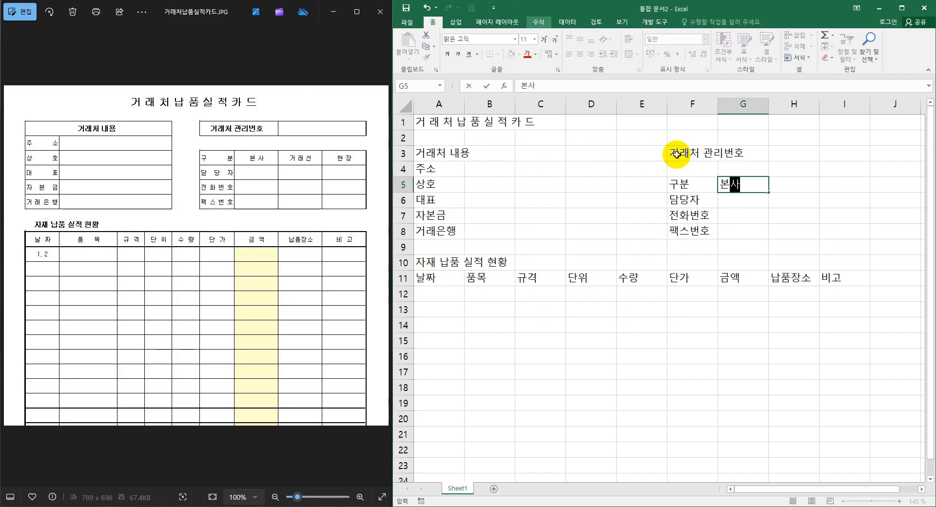
{"action": "key", "text": "Tab"}
{"action": "type", "text": "ㄱㅓ래선"}
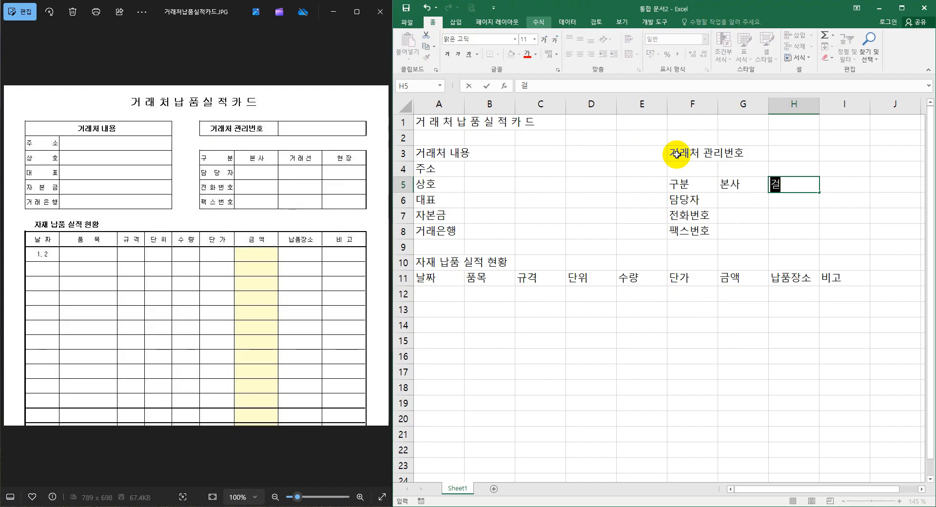
{"action": "key", "text": "Tab"}
{"action": "type", "text": "현"}
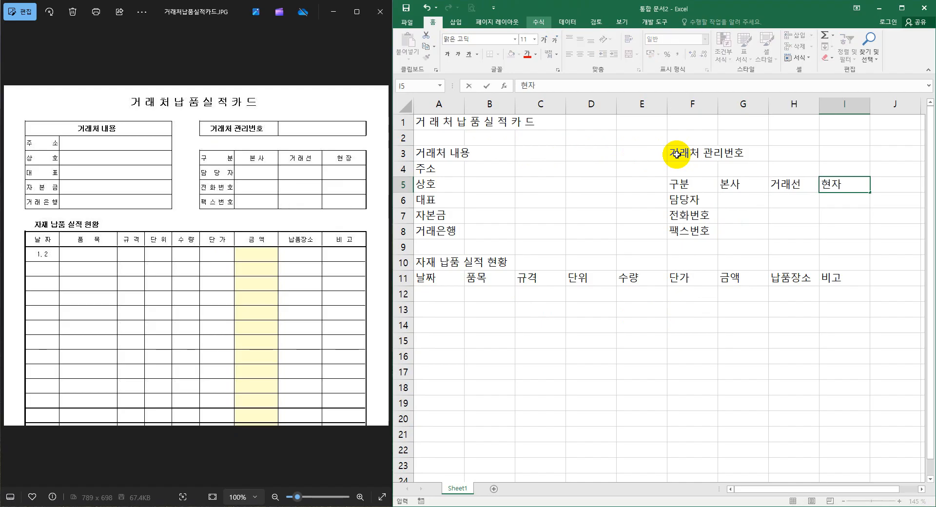
Space out the contact table's column headers in G5 to I5 as 본 사, 거 래 선 and 현 장.
{"action": "left_click", "coordinate": [830, 186]}
{"action": "double_click", "coordinate": [783, 184]}
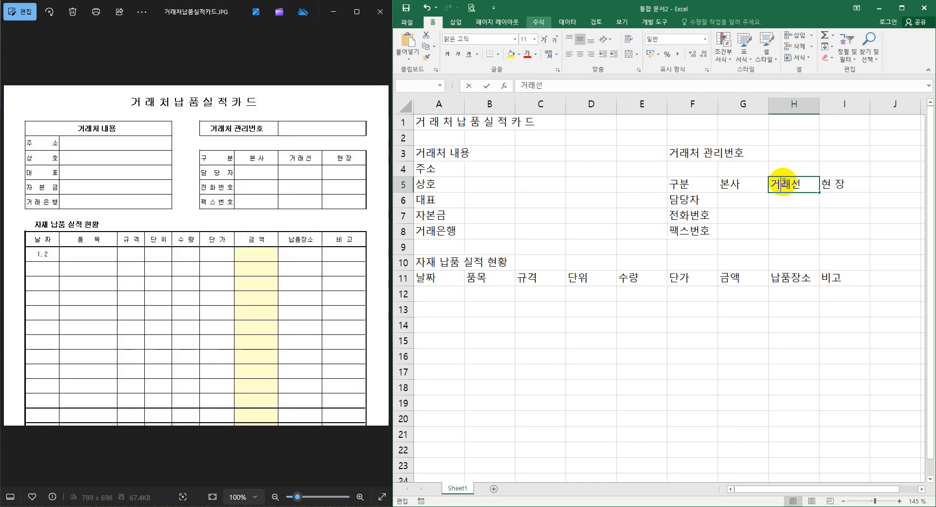
{"action": "left_click", "coordinate": [794, 184]}
{"action": "double_click", "coordinate": [733, 183]}
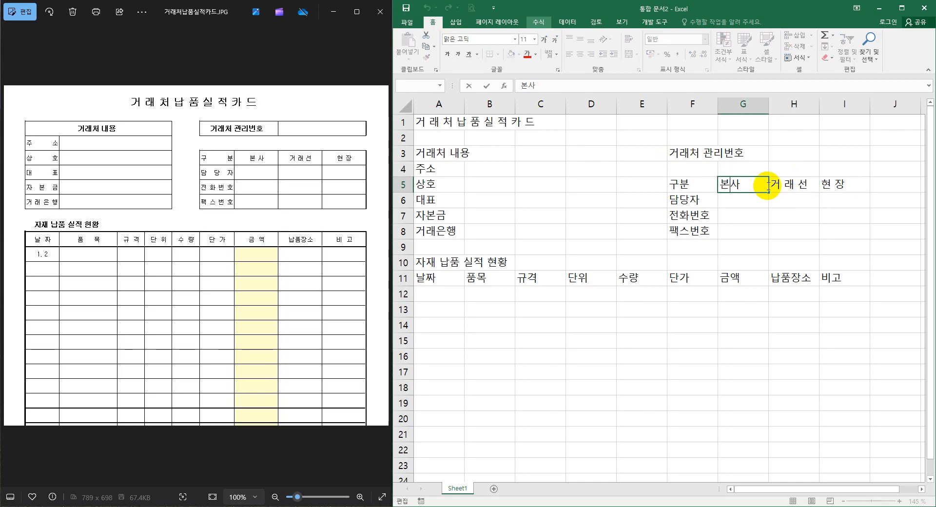
{"action": "left_click", "coordinate": [810, 215]}
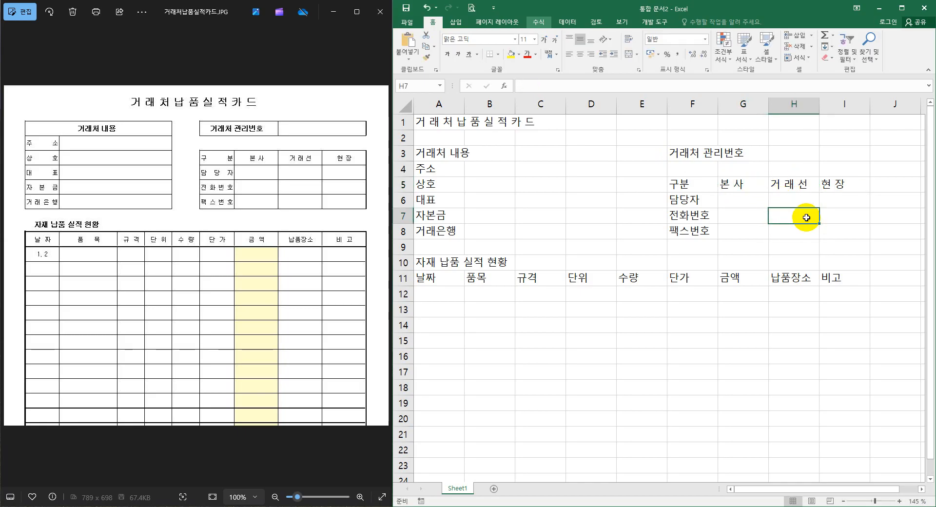
{"action": "left_click", "coordinate": [570, 201]}
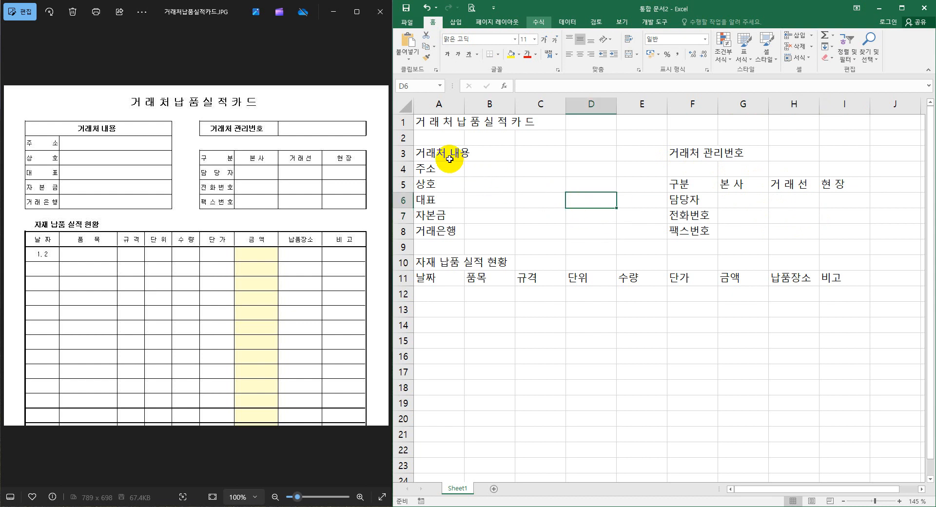
{"action": "left_click_drag", "start_coordinate": [449, 159], "coordinate": [589, 230]}
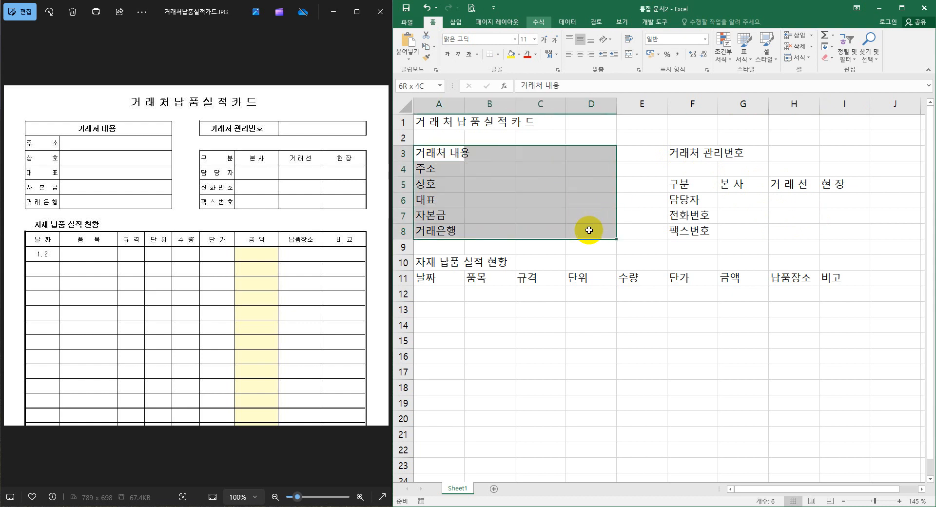
{"action": "left_click_drag", "start_coordinate": [683, 152], "coordinate": [839, 152]}
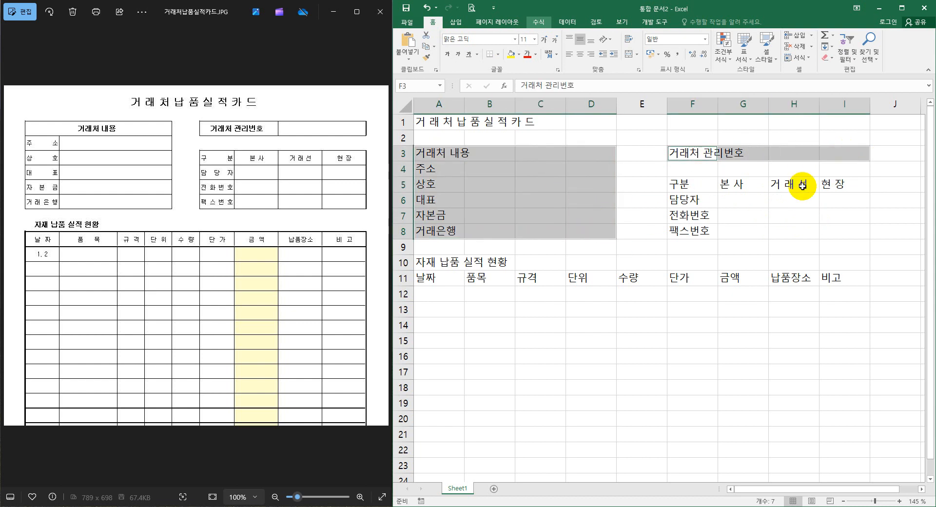
{"action": "left_click_drag", "start_coordinate": [705, 184], "coordinate": [830, 228]}
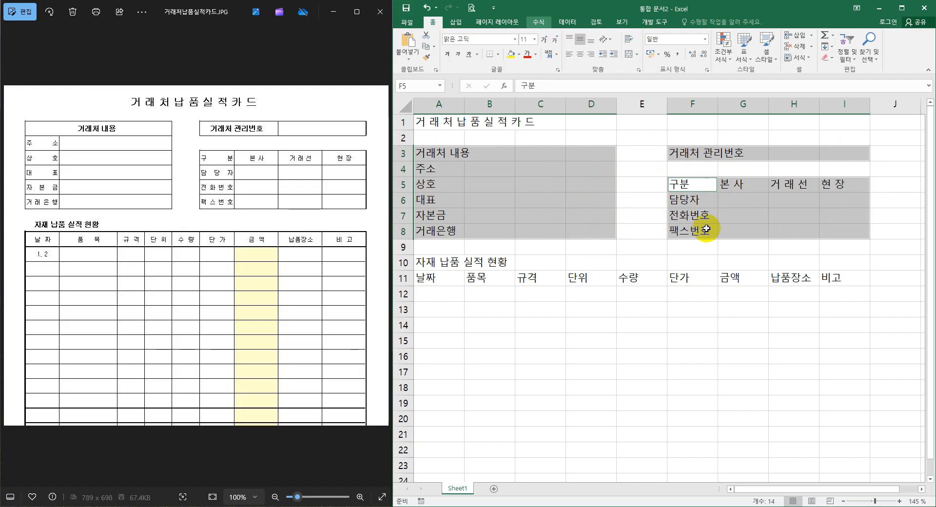
{"action": "left_click", "coordinate": [560, 180]}
Apply all borders (모든 테두리) to the 거래처 내용 block, cells A3 to D8.
{"action": "left_click_drag", "start_coordinate": [451, 154], "coordinate": [583, 228]}
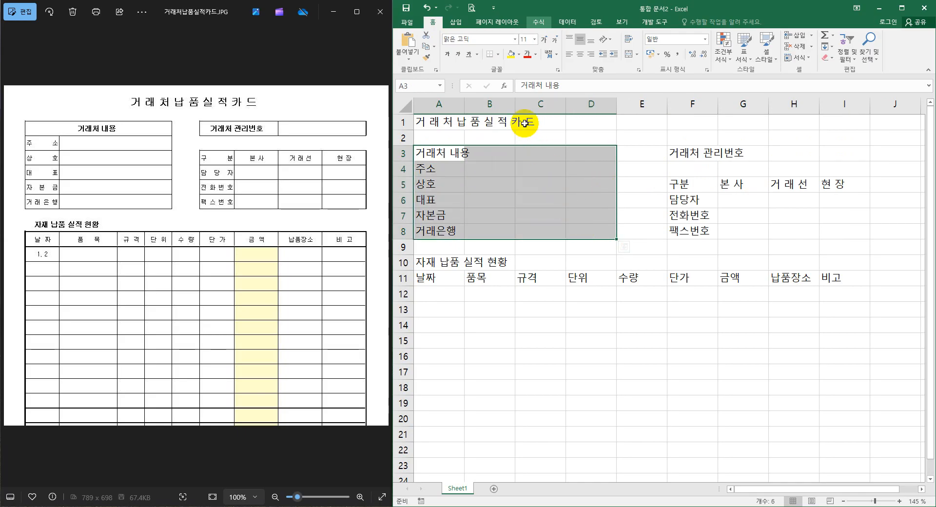
{"action": "left_click", "coordinate": [499, 54]}
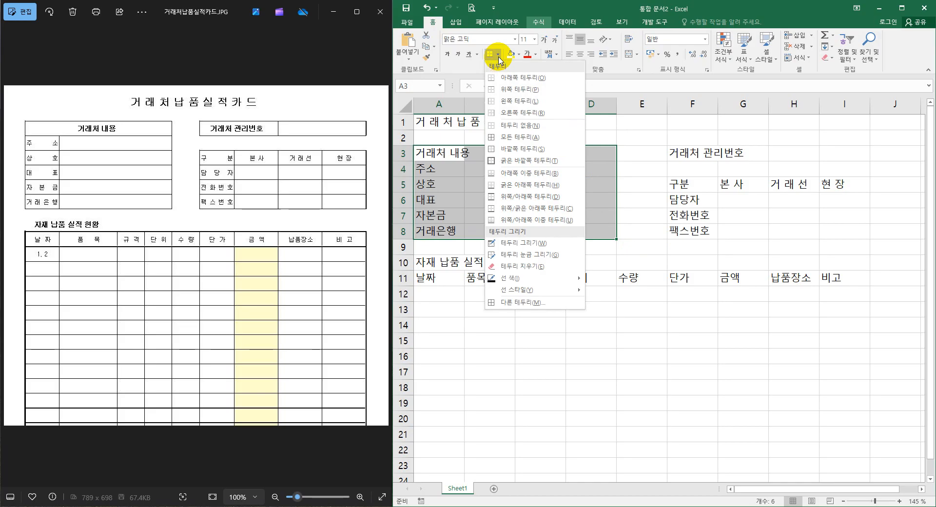
{"action": "left_click", "coordinate": [528, 139]}
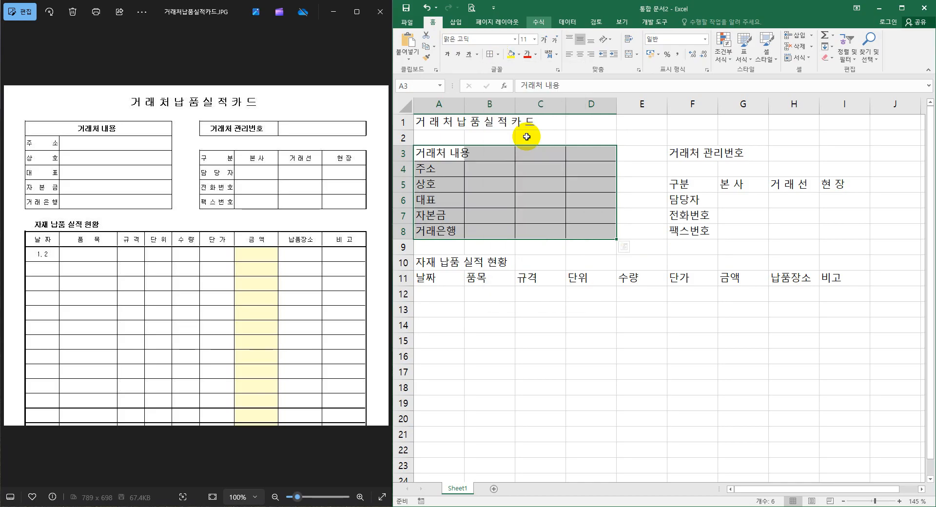
Repeat the all-borders formatting on F3:I3, the contact table F5:I8 and the delivery table A11:I35.
{"action": "left_click_drag", "start_coordinate": [686, 152], "coordinate": [846, 155]}
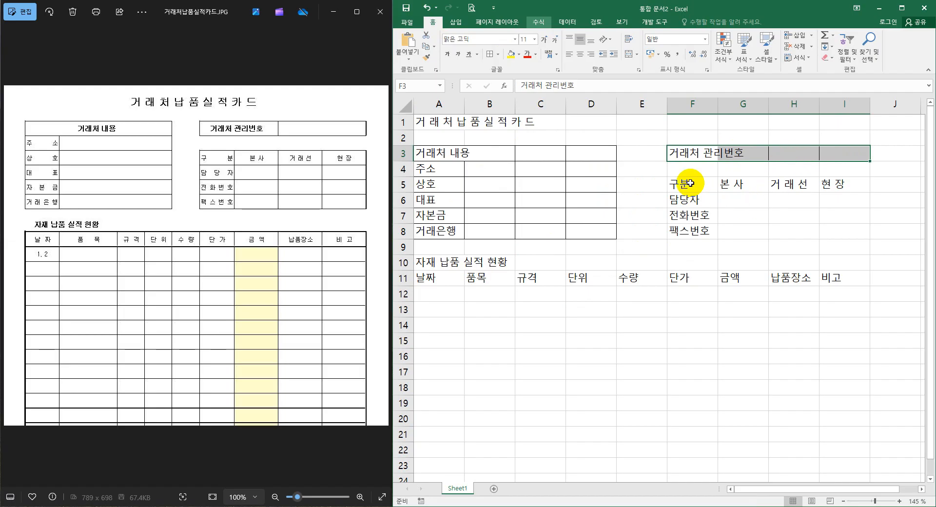
{"action": "left_click_drag", "start_coordinate": [690, 183], "coordinate": [854, 225]}
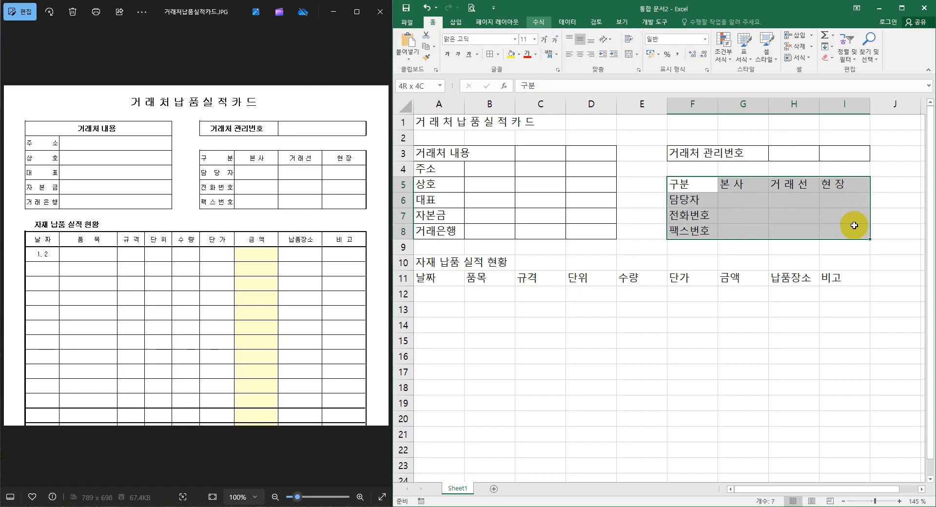
{"action": "key", "text": "F4"}
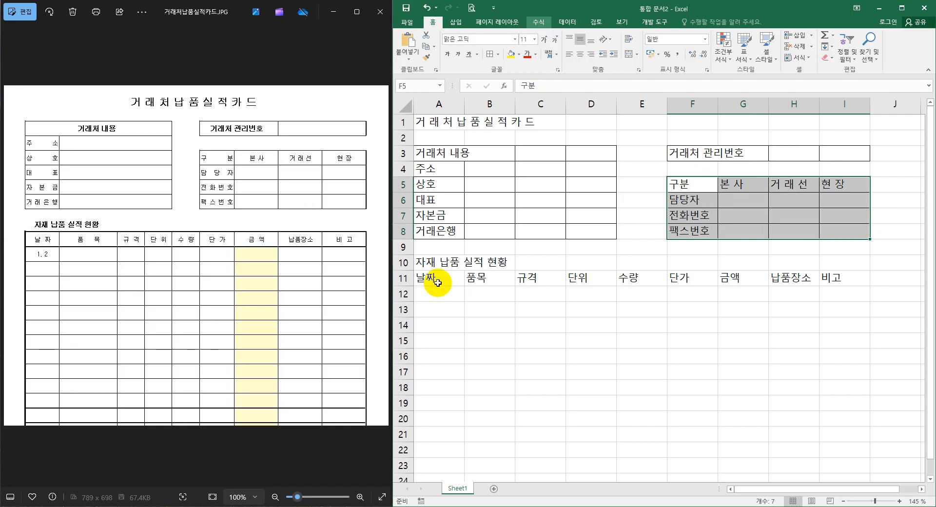
{"action": "left_click_drag", "start_coordinate": [429, 282], "coordinate": [854, 400]}
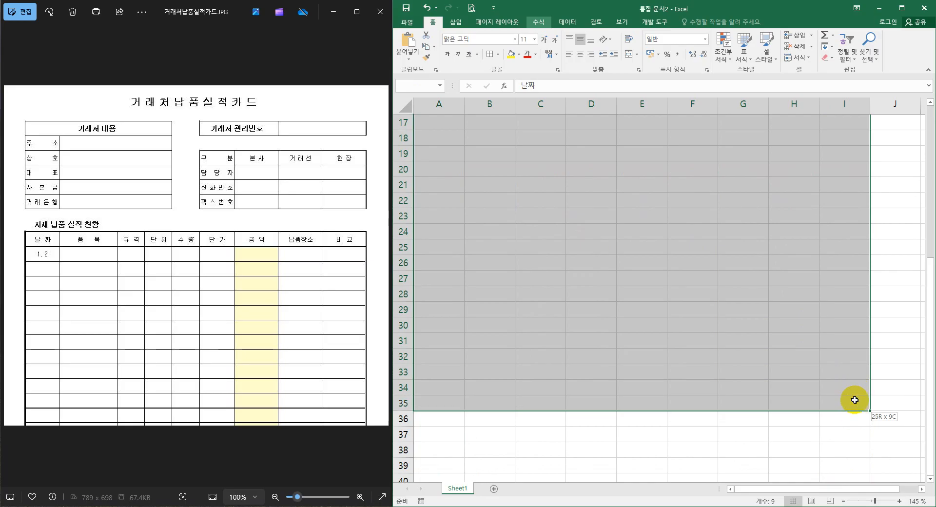
{"action": "scroll", "coordinate": [854, 399], "scroll_direction": "up", "scroll_amount": 5}
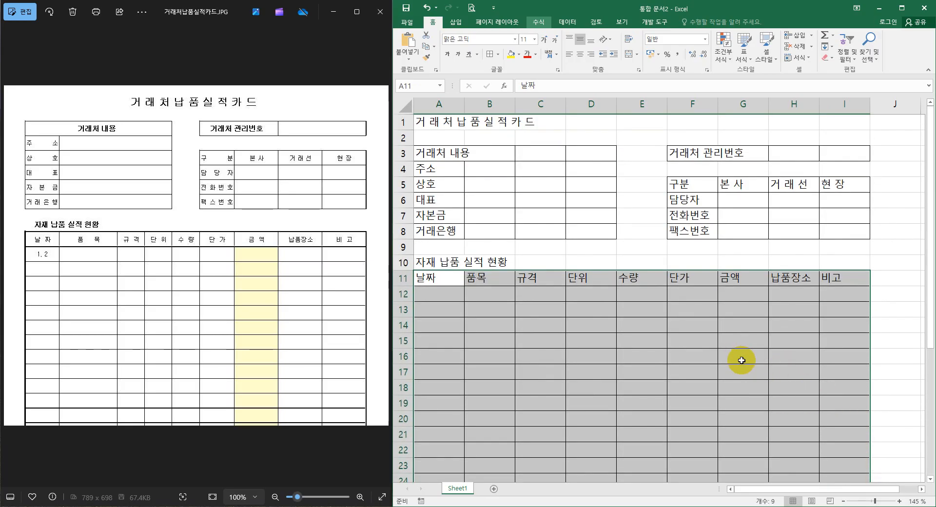
{"action": "left_click_drag", "start_coordinate": [427, 154], "coordinate": [583, 153]}
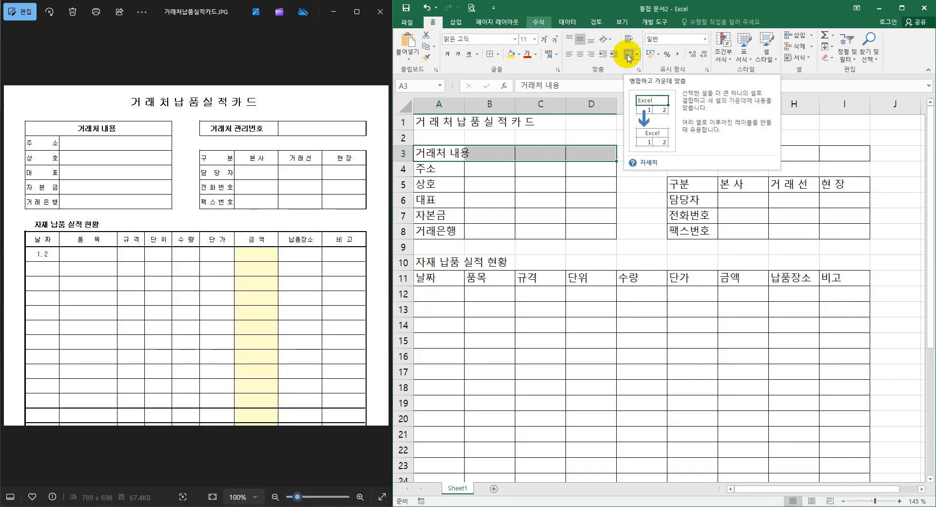
{"action": "left_click_drag", "start_coordinate": [438, 154], "coordinate": [602, 155]}
{"action": "left_click_drag", "start_coordinate": [698, 154], "coordinate": [733, 155], "text": "ctrl"}
{"action": "left_click_drag", "start_coordinate": [793, 153], "coordinate": [839, 153], "text": "ctrl"}
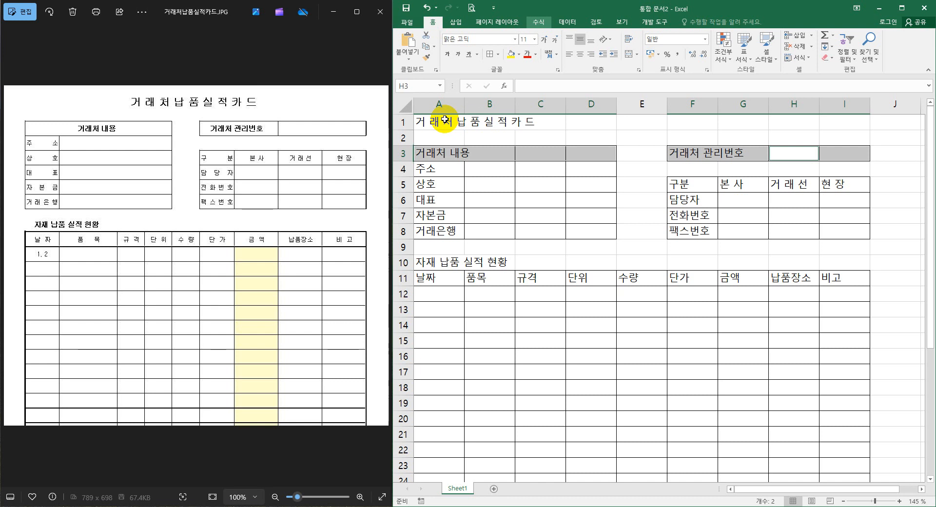
{"action": "left_click_drag", "start_coordinate": [432, 121], "coordinate": [833, 119], "text": "ctrl"}
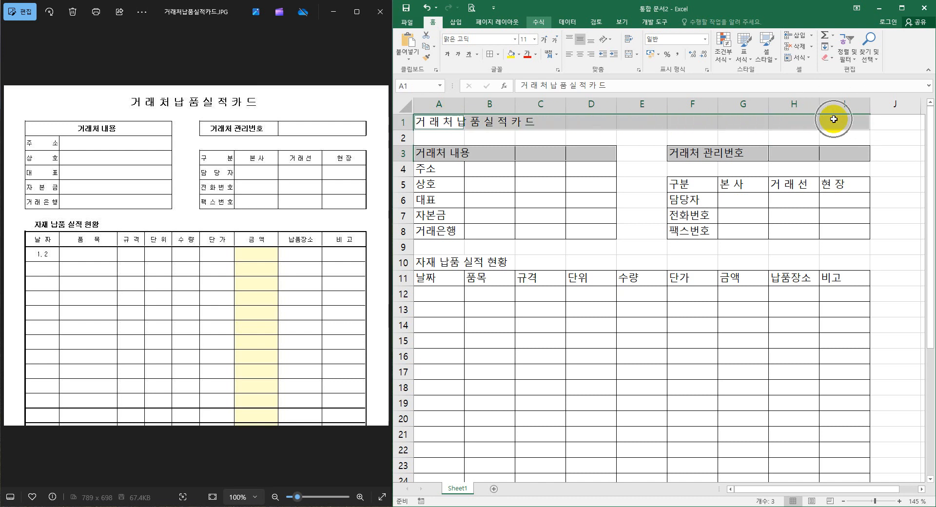
{"action": "left_click", "coordinate": [591, 153]}
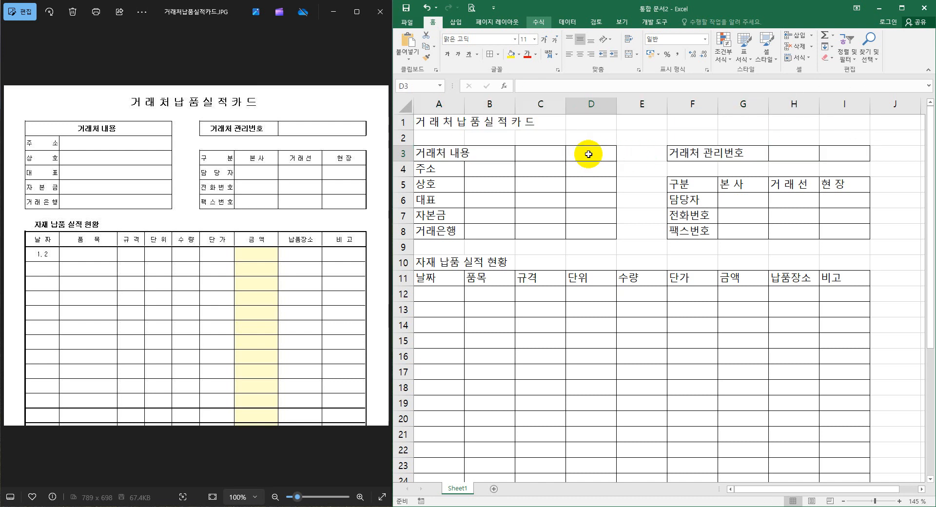
Merge and center the 거래처 내용 heading across A3:D3 and the form title across A1:I1.
{"action": "left_click", "coordinate": [434, 153]}
{"action": "left_click_drag", "start_coordinate": [483, 156], "coordinate": [583, 157]}
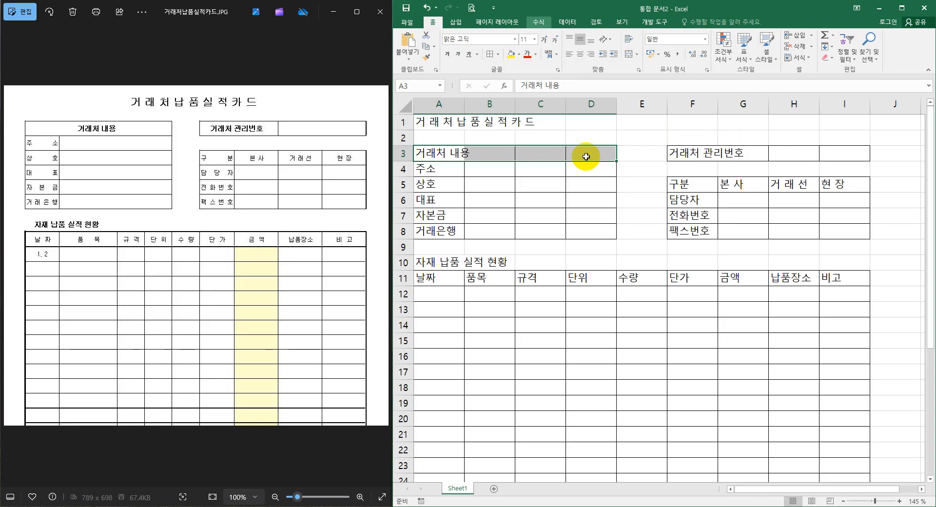
{"action": "left_click", "coordinate": [632, 58]}
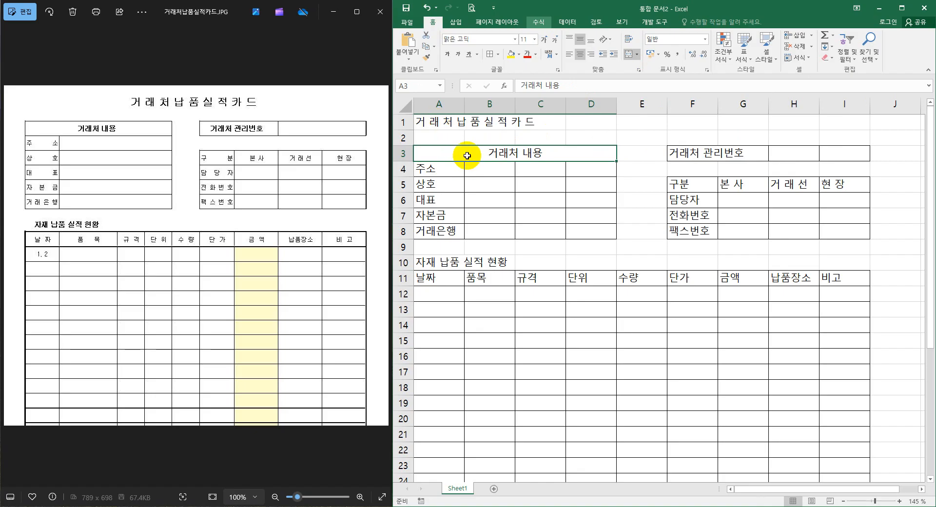
{"action": "left_click", "coordinate": [453, 121]}
{"action": "left_click_drag", "start_coordinate": [453, 121], "coordinate": [837, 124]}
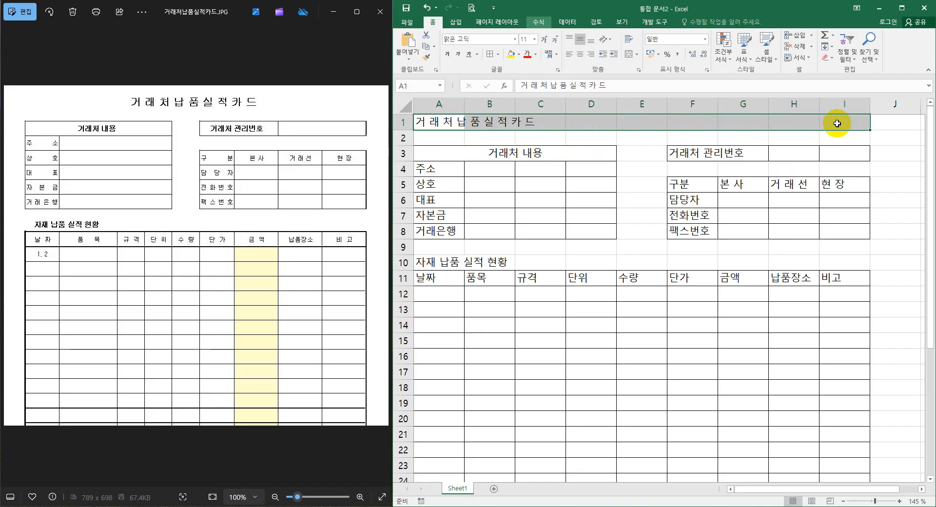
{"action": "key", "text": "F4"}
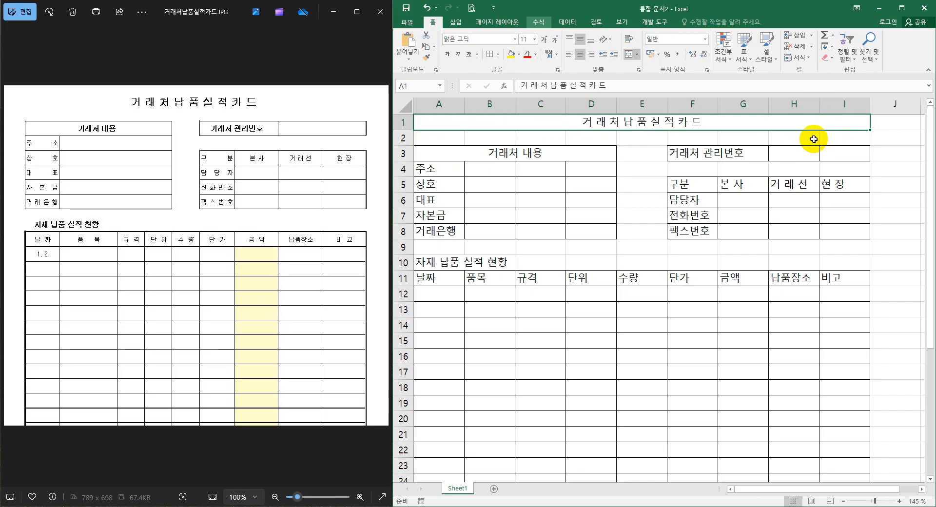
Merge and center the 거래처 관리번호 label across F3:G3 and the empty entry field beside it across H3:I3.
{"action": "left_click", "coordinate": [697, 156]}
{"action": "left_click_drag", "start_coordinate": [697, 156], "coordinate": [741, 156]}
{"action": "key", "text": "F4"}
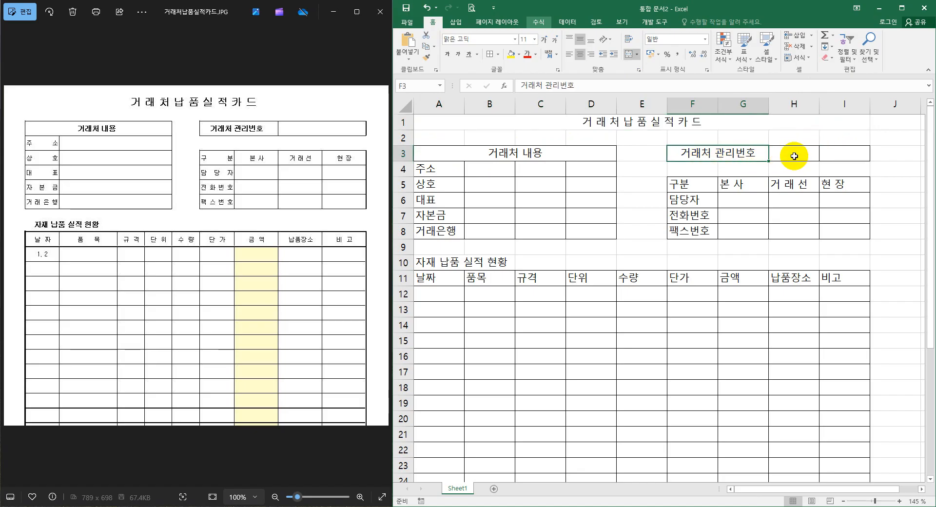
{"action": "left_click", "coordinate": [792, 155]}
{"action": "left_click_drag", "start_coordinate": [830, 156], "coordinate": [848, 156]}
{"action": "key", "text": "F4"}
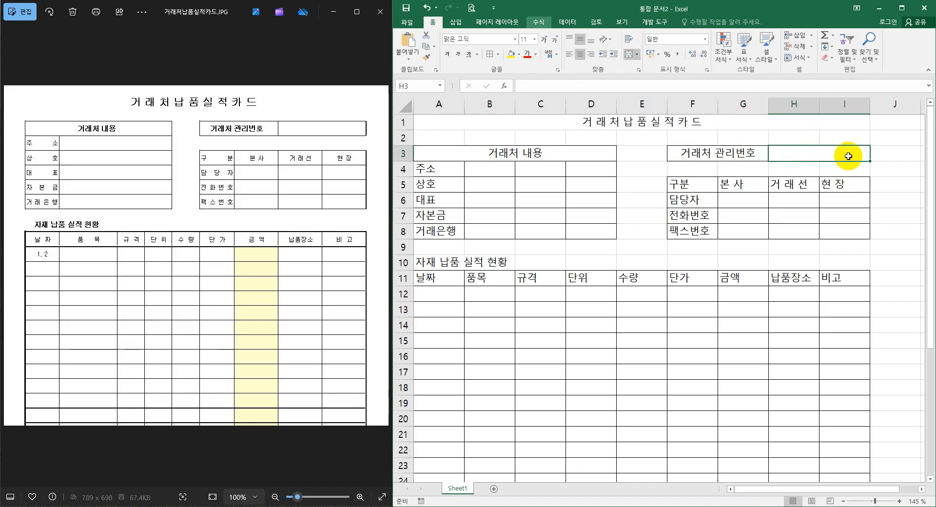
{"action": "left_click", "coordinate": [837, 170]}
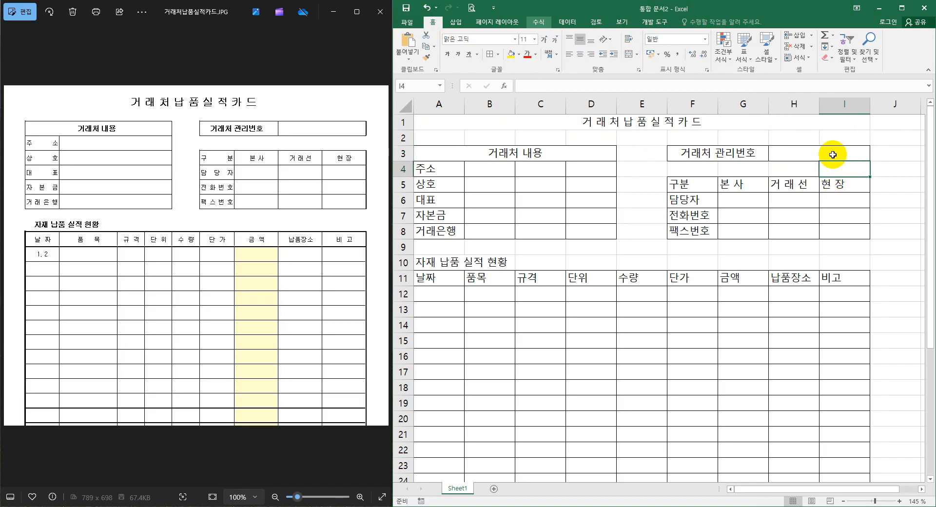
{"action": "left_click", "coordinate": [833, 154]}
{"action": "left_click", "coordinate": [754, 154]}
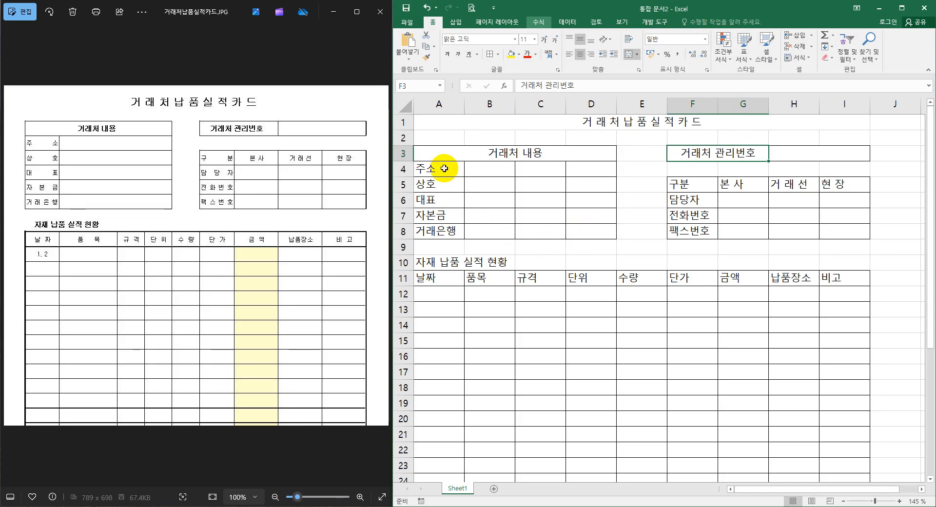
Set the horizontal alignment of the labels 주소 to 거래은행 in A4:A8 to 균등 분할 (들여쓰기).
{"action": "left_click_drag", "start_coordinate": [441, 169], "coordinate": [444, 231]}
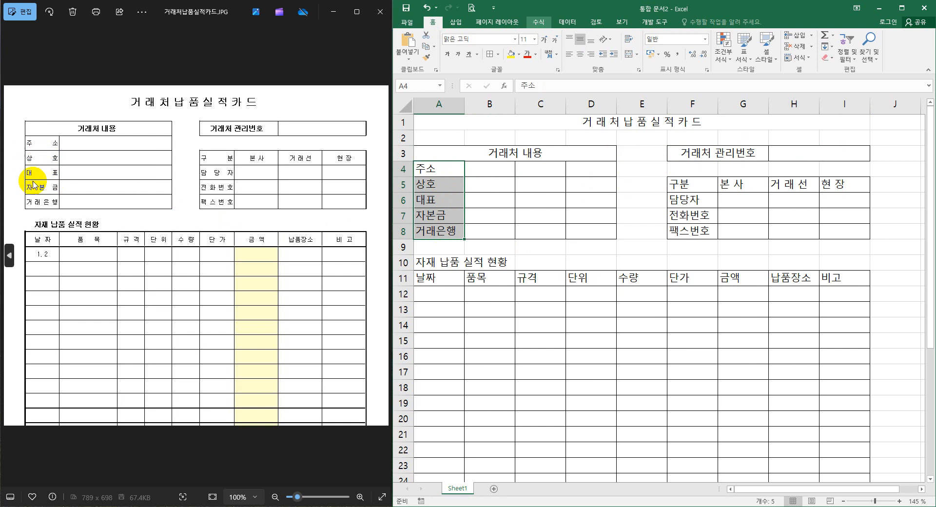
{"action": "right_click", "coordinate": [446, 170]}
{"action": "left_click", "coordinate": [494, 332]}
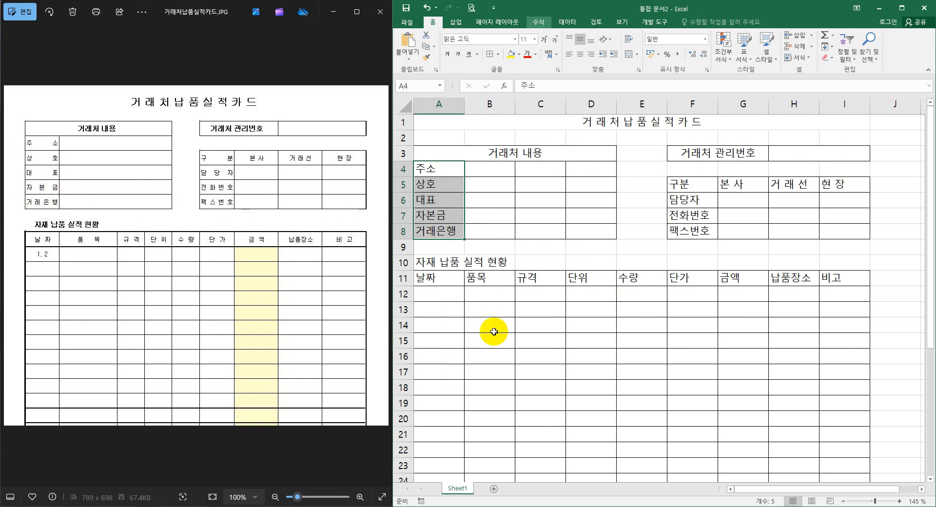
{"action": "left_click_drag", "start_coordinate": [514, 201], "coordinate": [689, 187]}
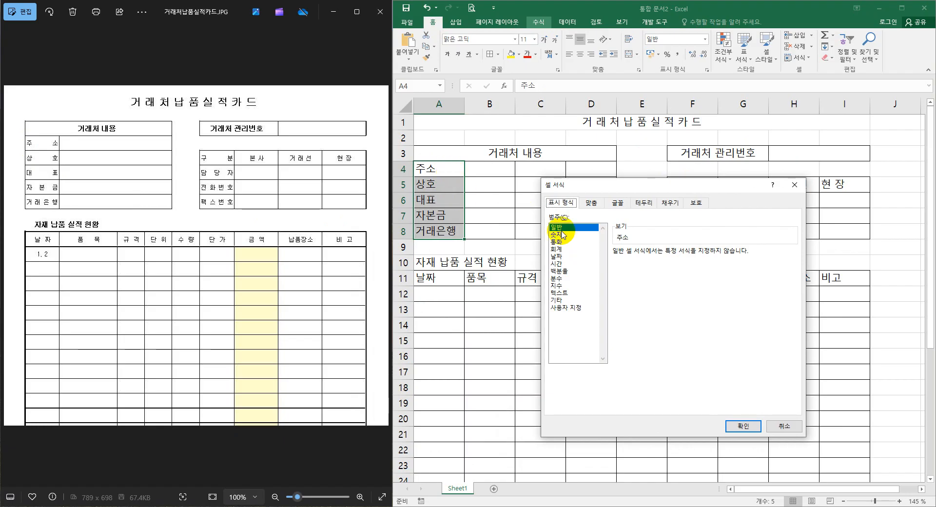
{"action": "left_click", "coordinate": [594, 205]}
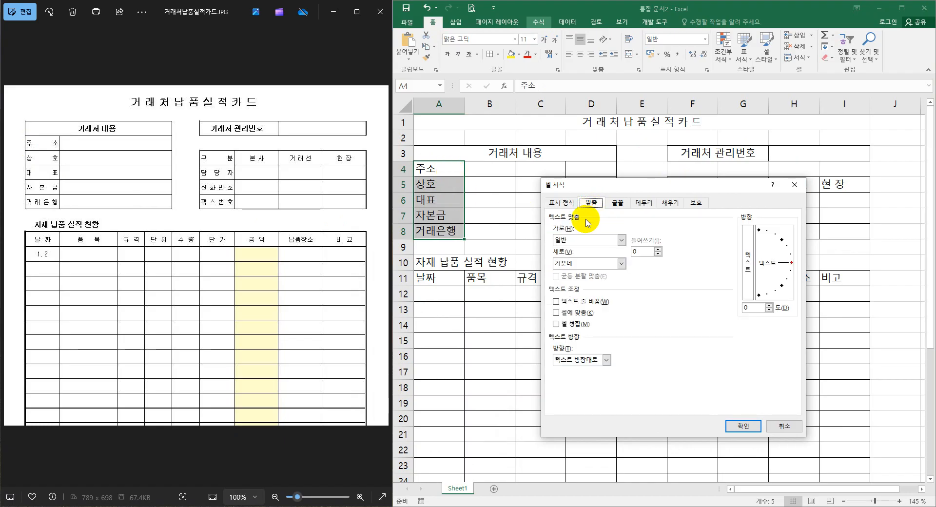
{"action": "left_click", "coordinate": [621, 240]}
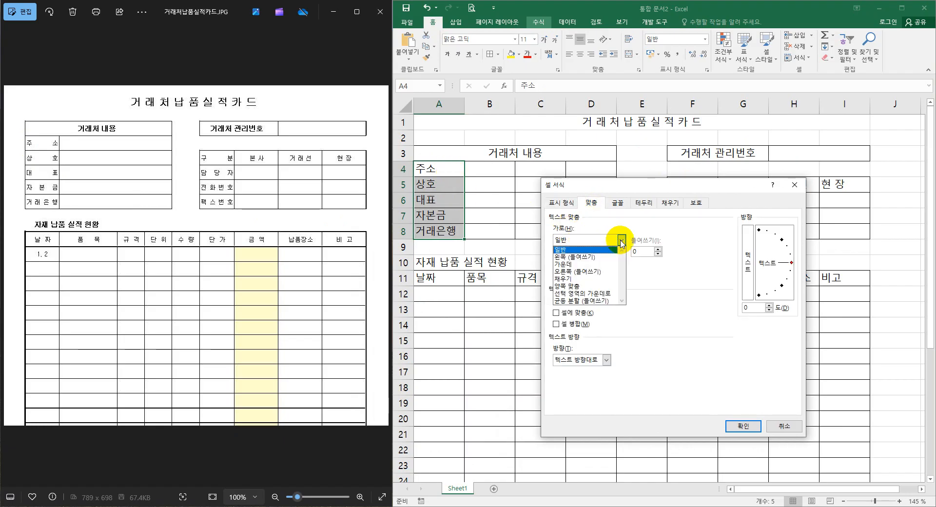
{"action": "left_click", "coordinate": [596, 301]}
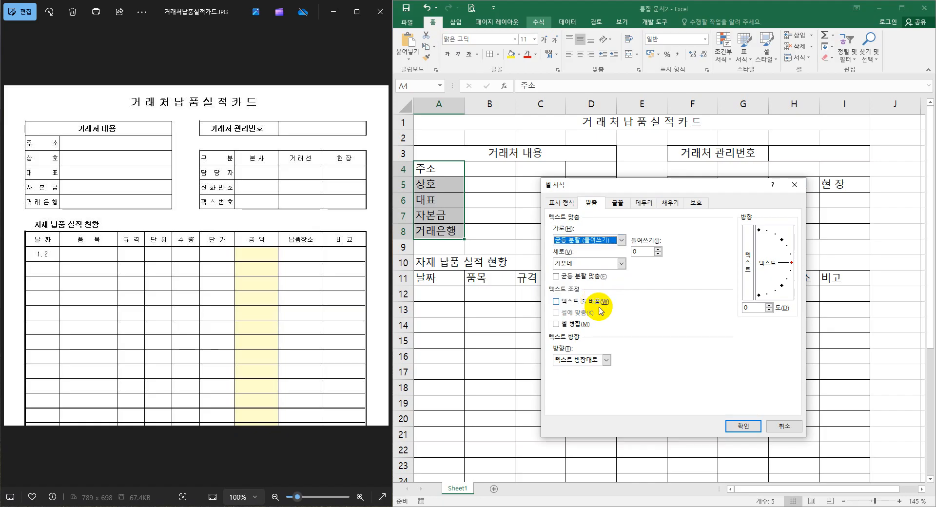
{"action": "left_click", "coordinate": [739, 425]}
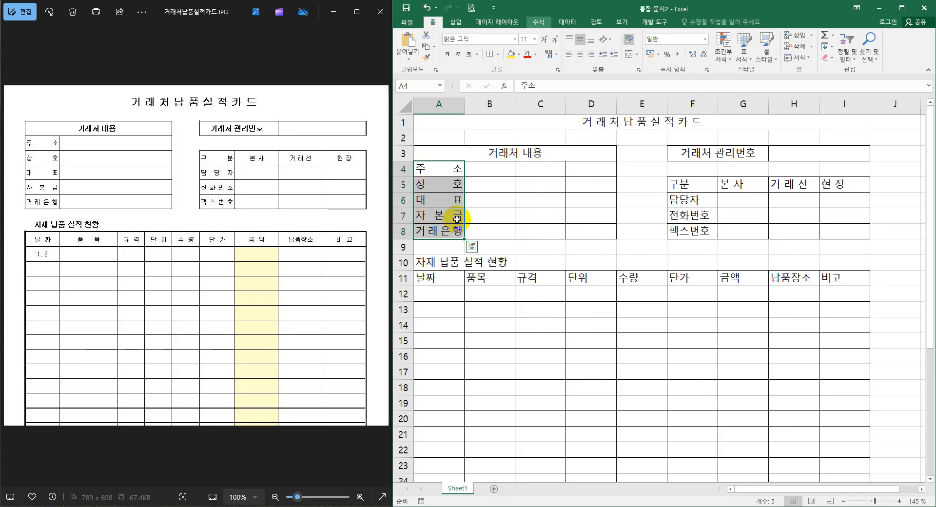
Repeat the distributed alignment on the labels 구분 to 팩스번호 in F5:F8 and center the column headings in A11:I11.
{"action": "left_click_drag", "start_coordinate": [691, 185], "coordinate": [693, 237]}
{"action": "left_click_drag", "start_coordinate": [696, 183], "coordinate": [696, 236]}
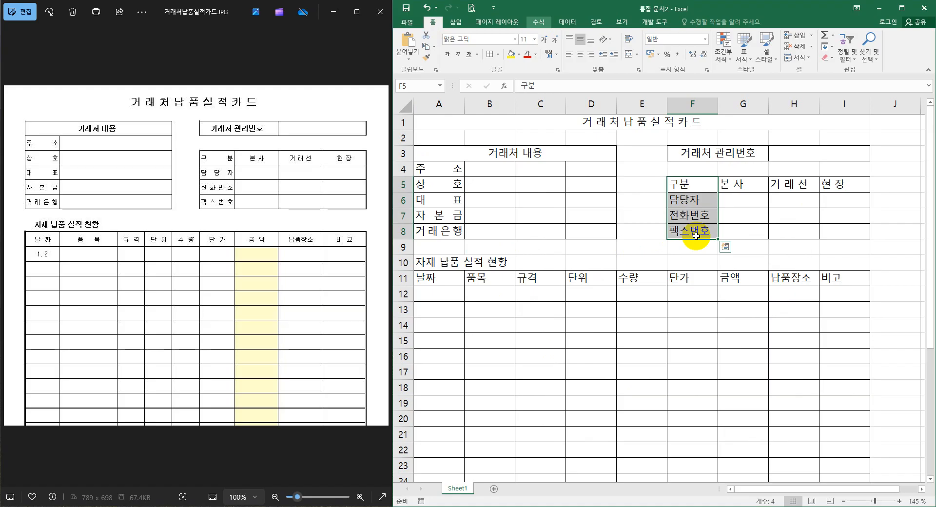
{"action": "key", "text": "F4"}
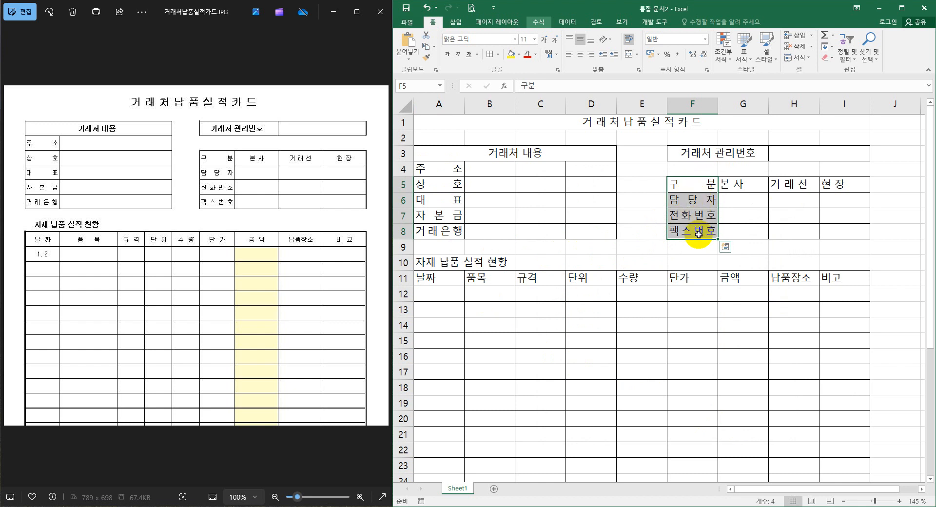
{"action": "left_click_drag", "start_coordinate": [429, 280], "coordinate": [845, 281]}
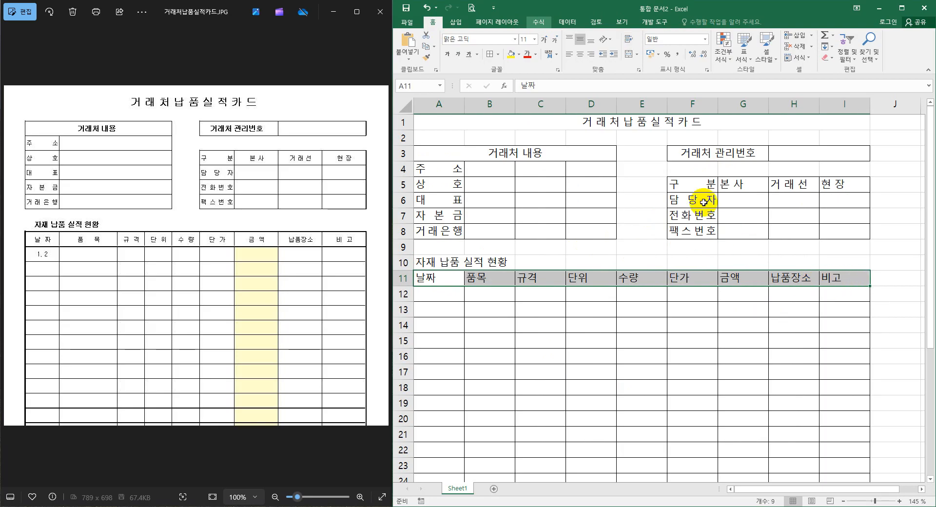
{"action": "left_click", "coordinate": [580, 55]}
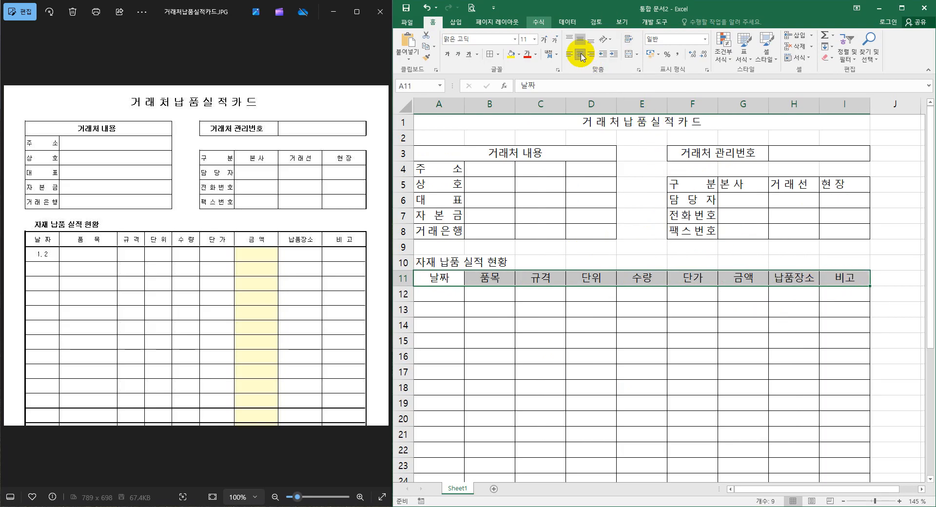
Enlarge the form title 거래처납품실적카드 in row 1 to 18 pt and make it bold.
{"action": "left_click", "coordinate": [598, 126]}
{"action": "left_click", "coordinate": [543, 42]}
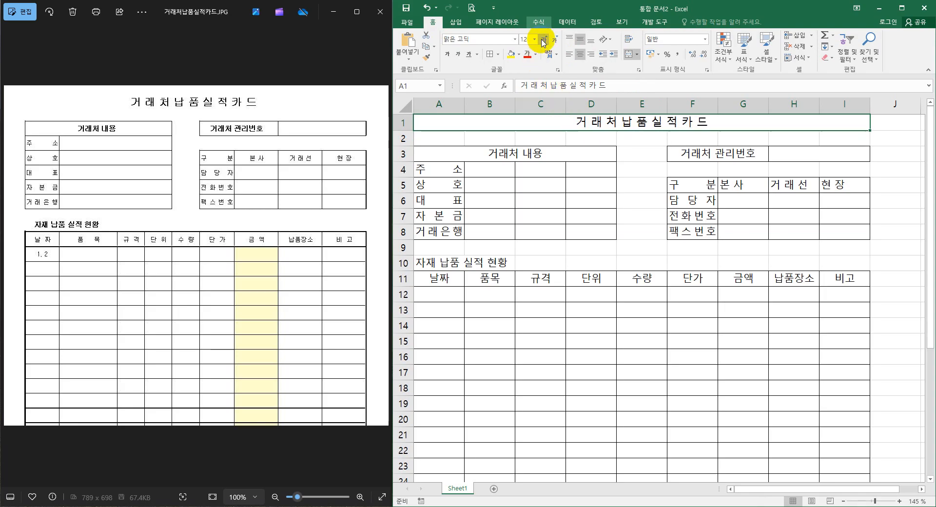
{"action": "left_click", "coordinate": [543, 41]}
{"action": "left_click", "coordinate": [543, 41]}
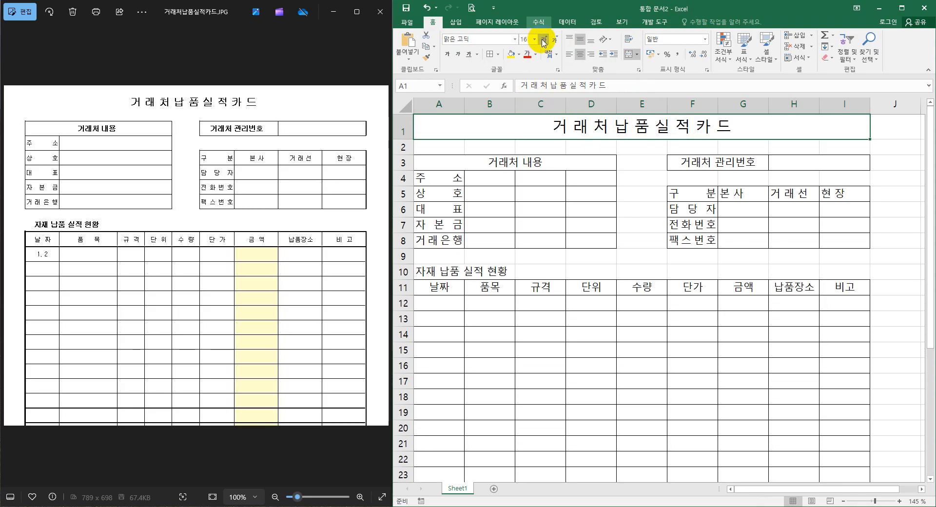
{"action": "left_click", "coordinate": [543, 42]}
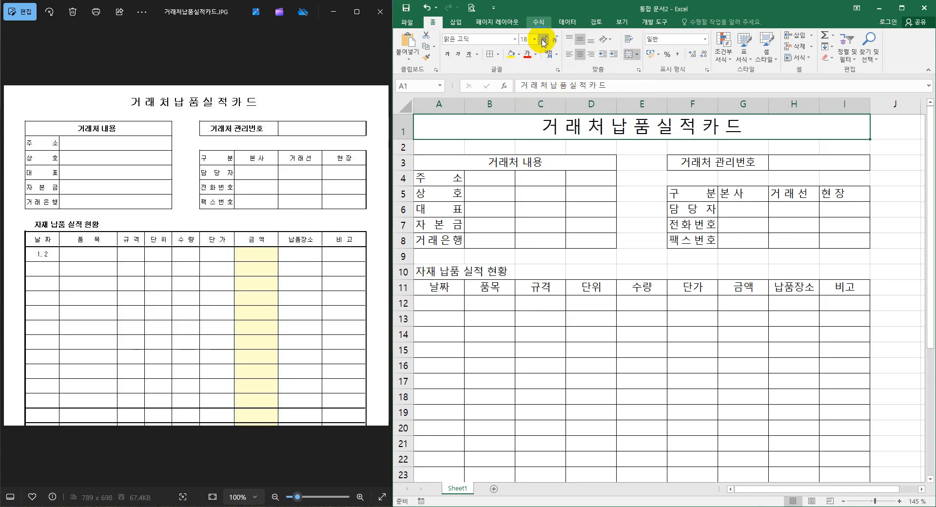
{"action": "left_click", "coordinate": [445, 55]}
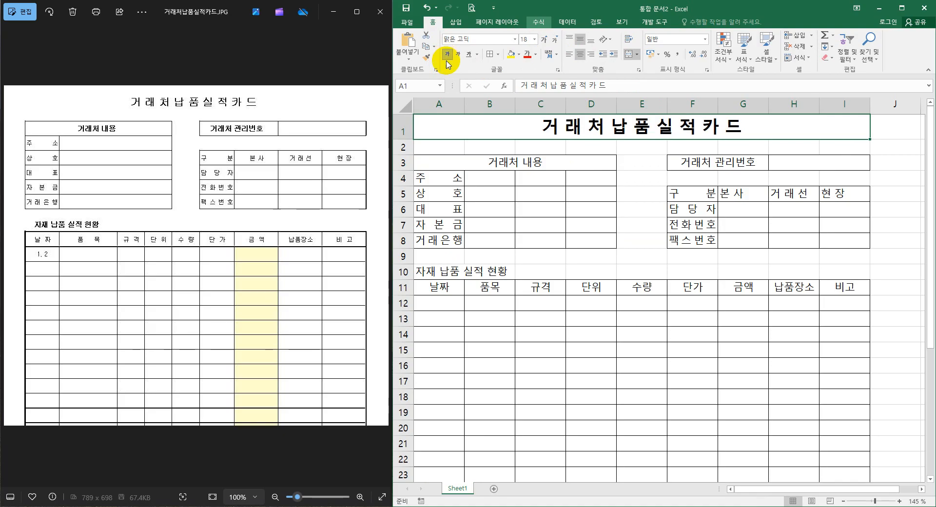
Make the headings 거래처 내용 in A3 and 거래처 관리번호 in F3 bold.
{"action": "left_click", "coordinate": [524, 161]}
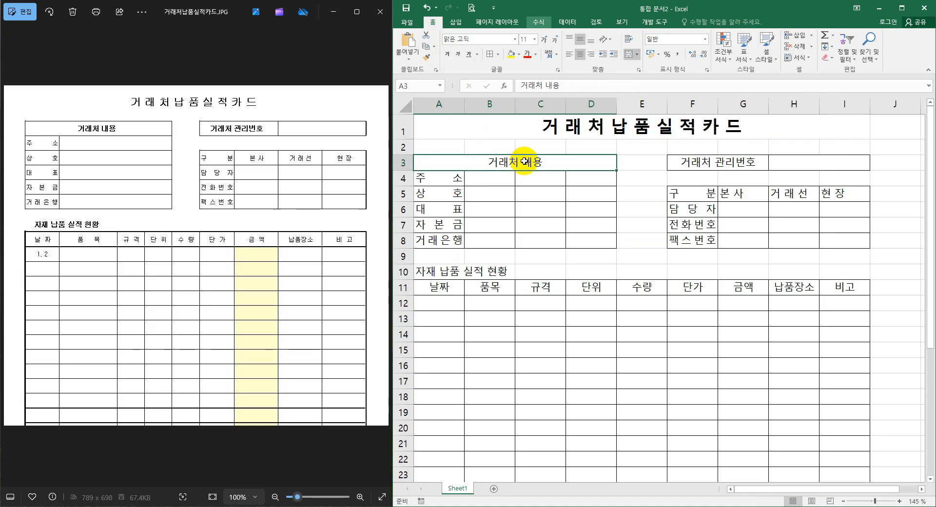
{"action": "left_click", "coordinate": [702, 162]}
{"action": "key", "text": "ctrl+b"}
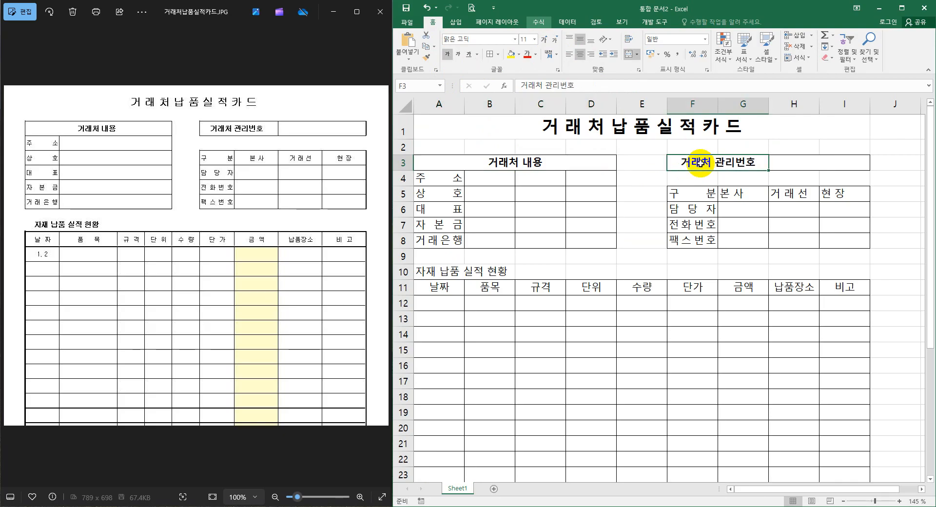
{"action": "left_click", "coordinate": [502, 350]}
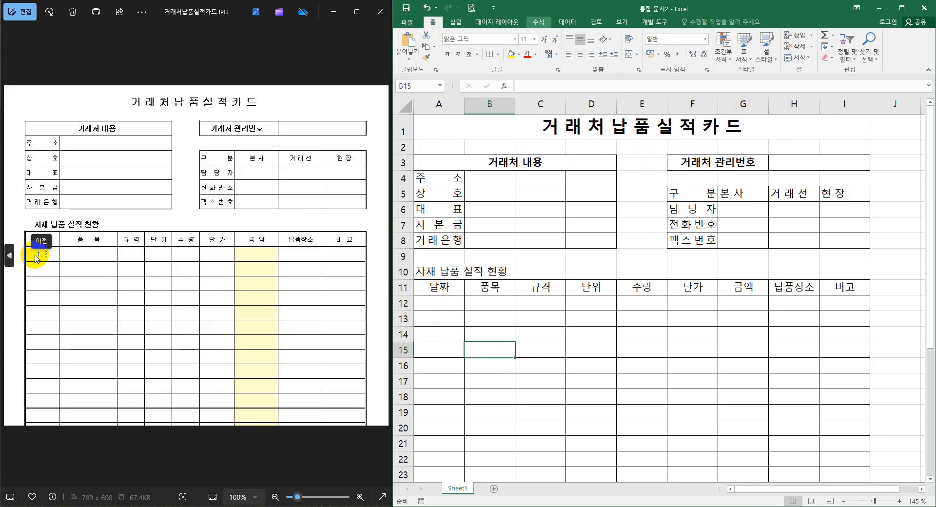
Enter 1. 2 in the first 날짜 cell, A12.
{"action": "left_click", "coordinate": [447, 306]}
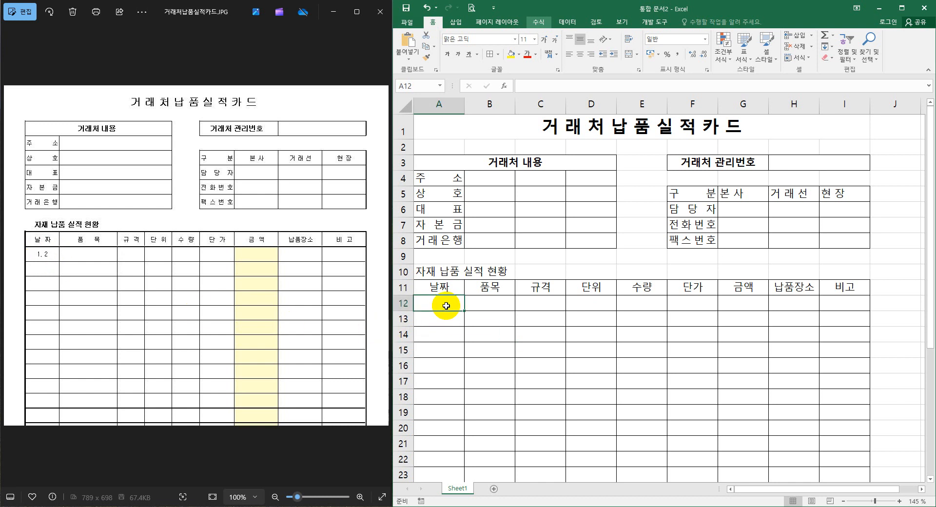
{"action": "type", "text": "1. 2"}
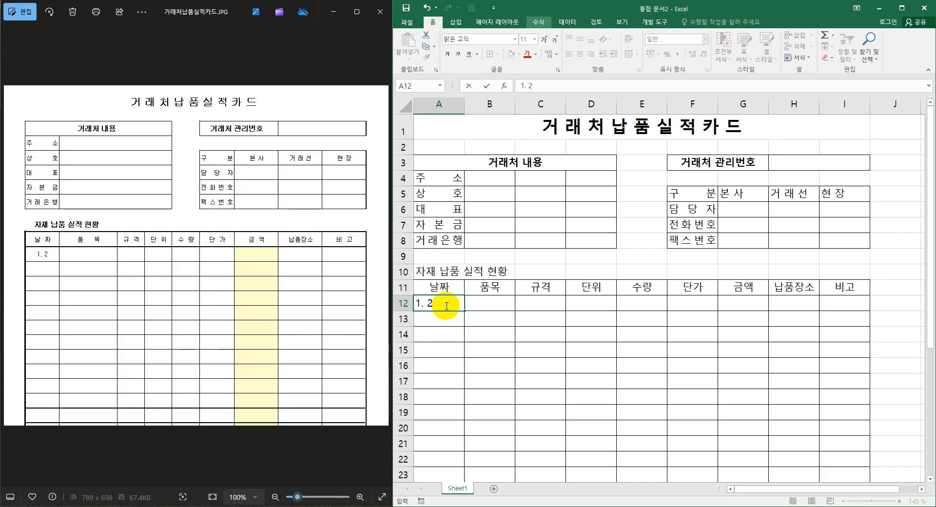
{"action": "key", "text": "Return"}
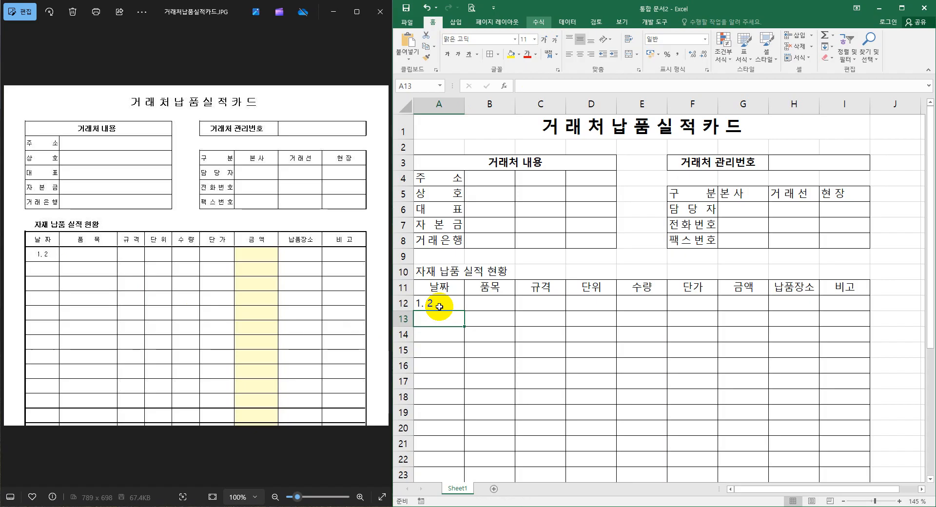
{"action": "left_click", "coordinate": [439, 306]}
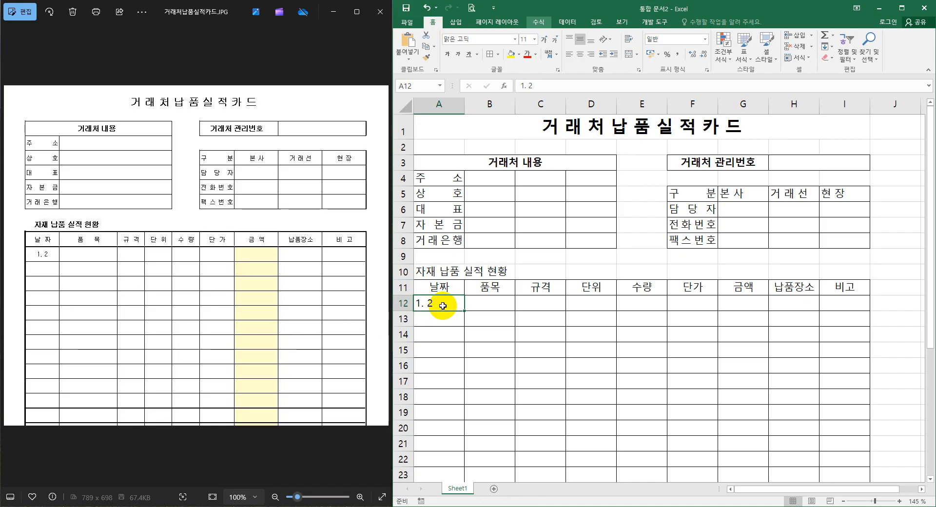
{"action": "left_click_drag", "start_coordinate": [440, 301], "coordinate": [435, 489]}
{"action": "left_click", "coordinate": [435, 320]}
{"action": "left_click", "coordinate": [437, 252]}
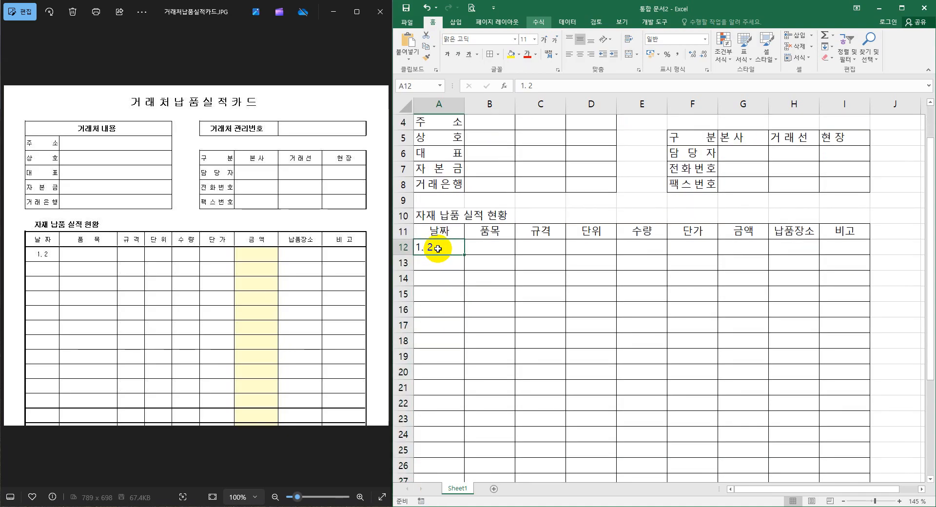
{"action": "scroll", "coordinate": [459, 281], "scroll_direction": "up", "scroll_amount": 1}
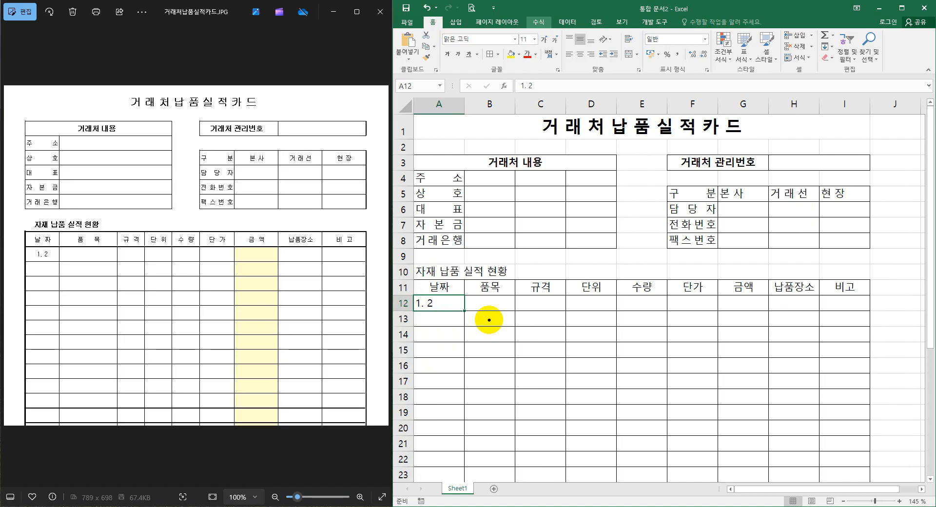
{"action": "left_click", "coordinate": [489, 319]}
{"action": "mouse_move", "coordinate": [490, 318]}
{"action": "left_mouse_down"}
{"action": "mouse_move", "coordinate": [501, 333]}
{"action": "mouse_move", "coordinate": [513, 326]}
{"action": "mouse_move", "coordinate": [515, 334]}
{"action": "left_mouse_up"}
{"action": "left_click", "coordinate": [521, 333]}
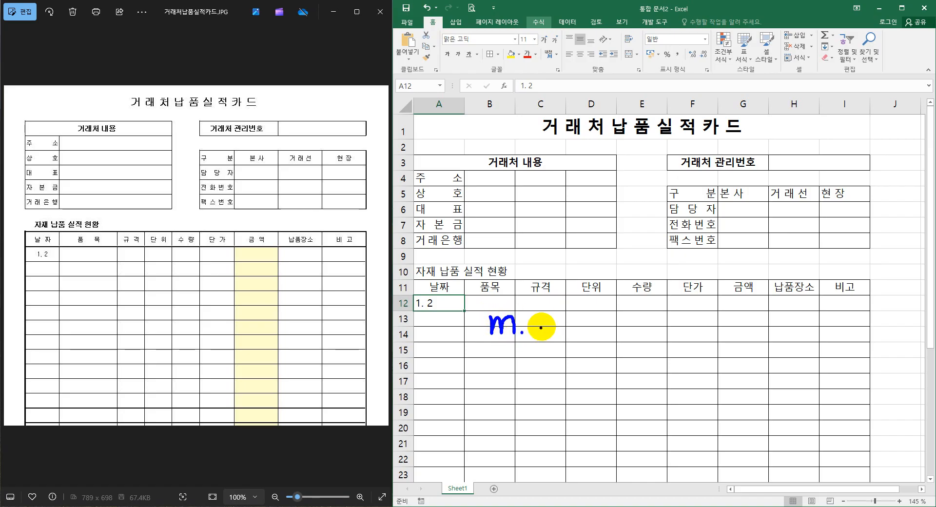
{"action": "left_click_drag", "start_coordinate": [557, 305], "coordinate": [556, 334]}
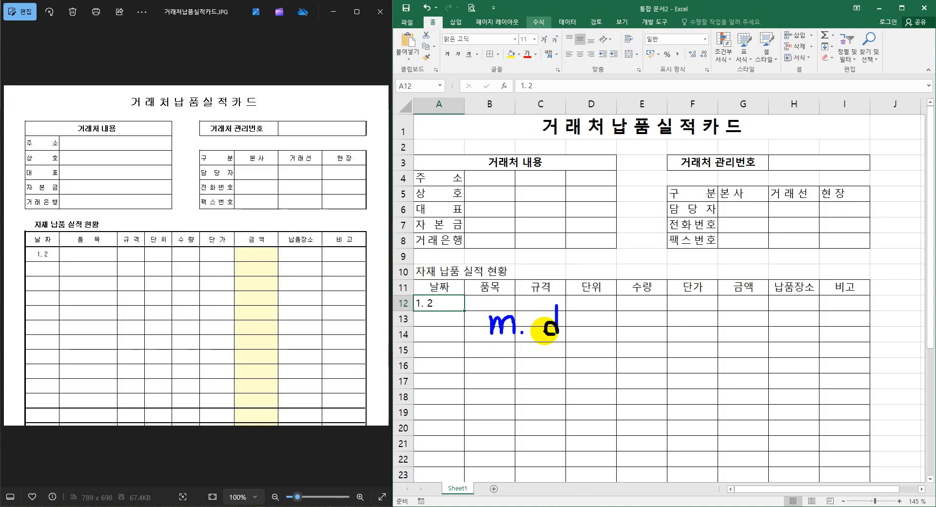
Apply the custom number format m. d to the 날짜 column cells of the delivery table from A12 downward.
{"action": "mouse_move", "coordinate": [440, 319]}
{"action": "left_mouse_down"}
{"action": "mouse_move", "coordinate": [445, 486]}
{"action": "mouse_move", "coordinate": [452, 448]}
{"action": "left_mouse_up"}
{"action": "scroll", "coordinate": [441, 312], "scroll_direction": "up", "scroll_amount": 3}
{"action": "right_click", "coordinate": [442, 308]}
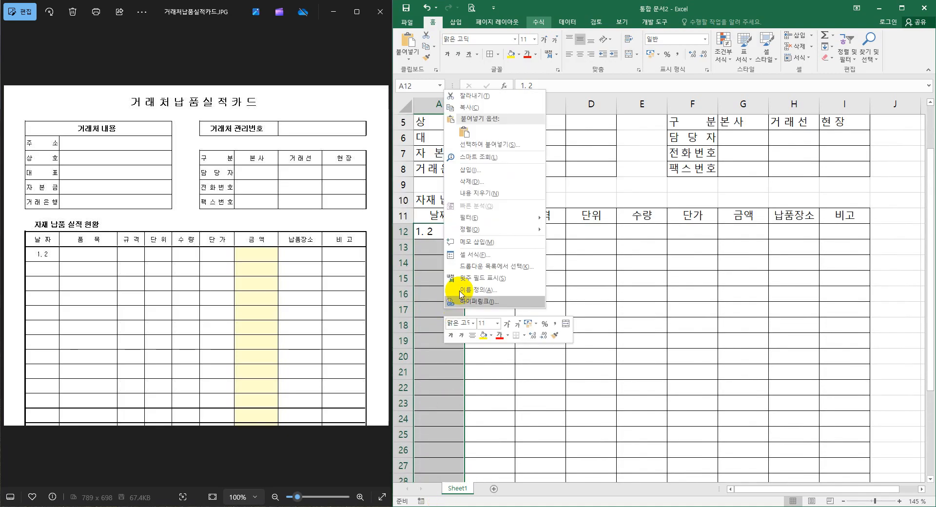
{"action": "left_click", "coordinate": [474, 256]}
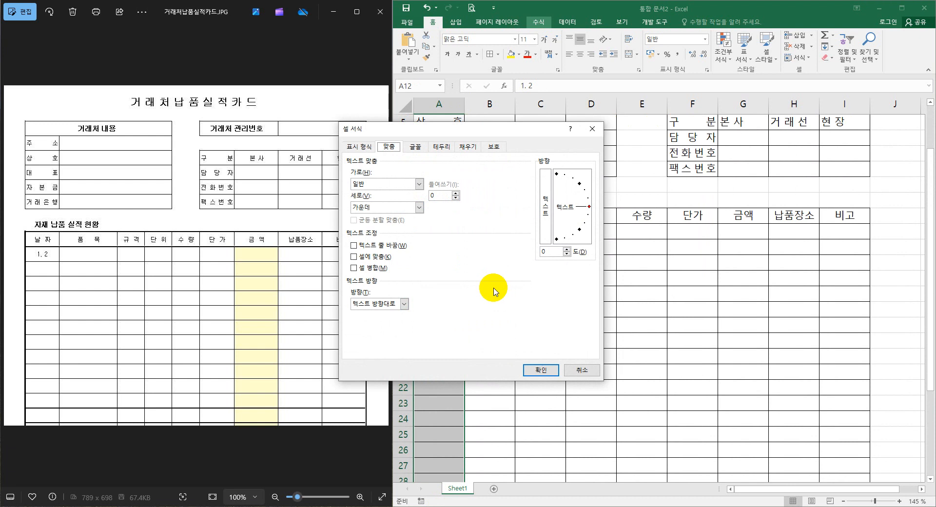
{"action": "left_click", "coordinate": [359, 147]}
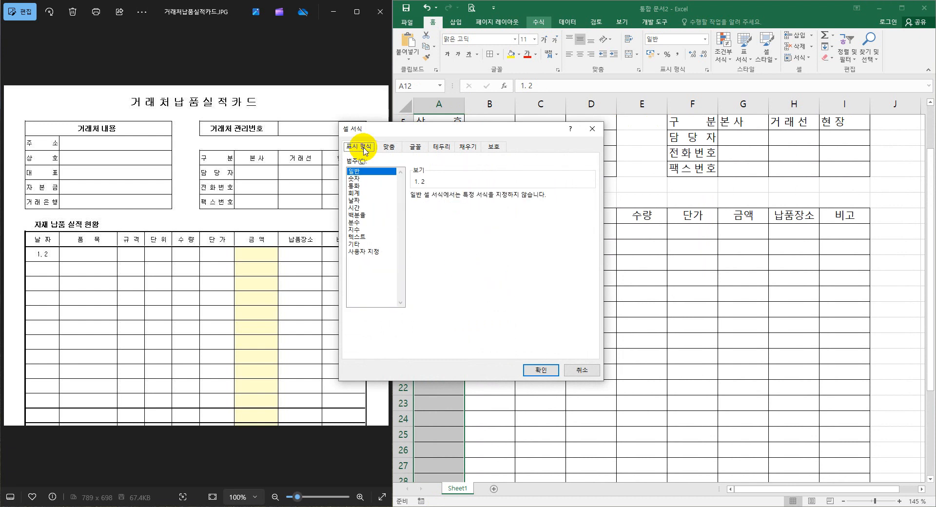
{"action": "left_click", "coordinate": [376, 251]}
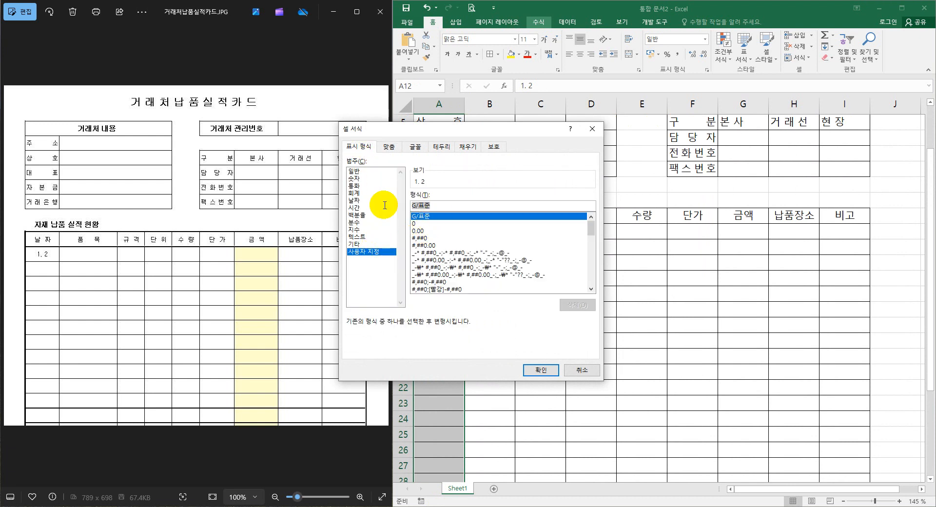
{"action": "type", "text": "ㅡ"}
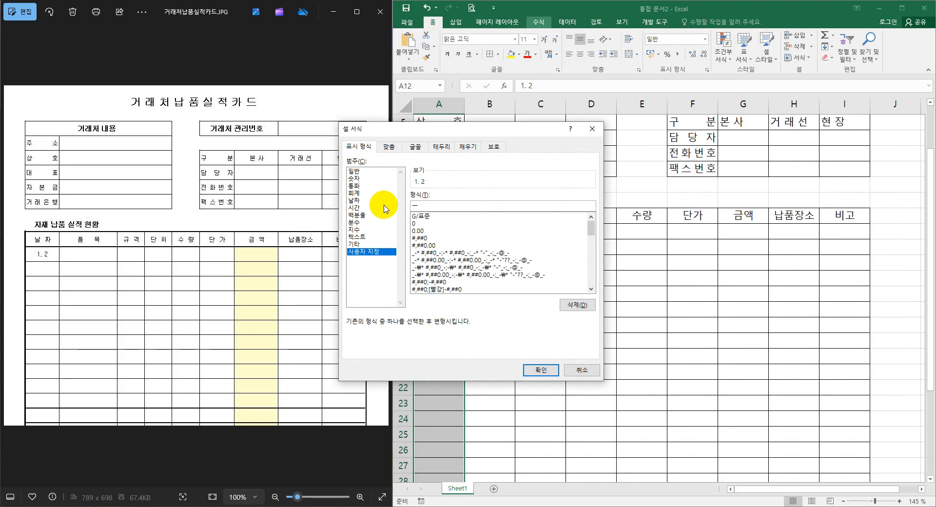
{"action": "key", "text": "BackSpace"}
{"action": "type", "text": "m. d"}
{"action": "left_click", "coordinate": [541, 370]}
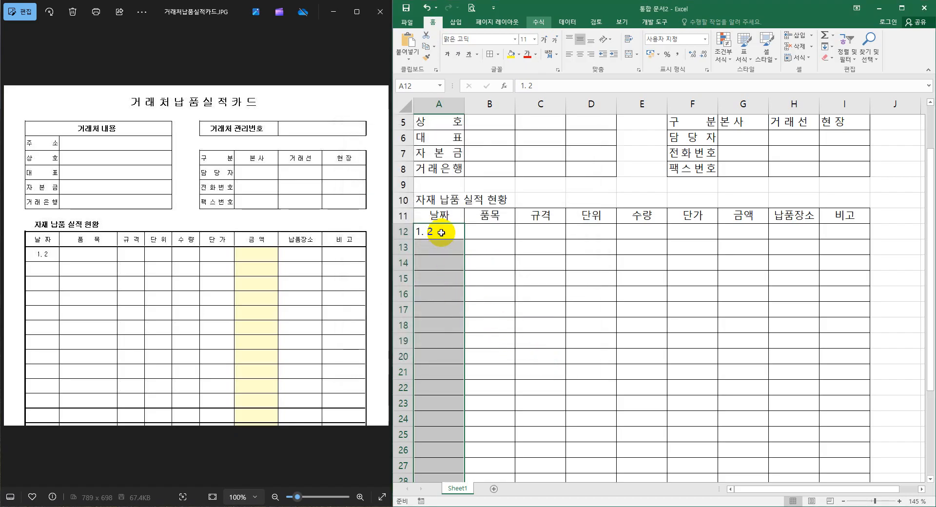
Enter the date 1-2 in A12, replacing the existing text.
{"action": "type", "text": "1-"}
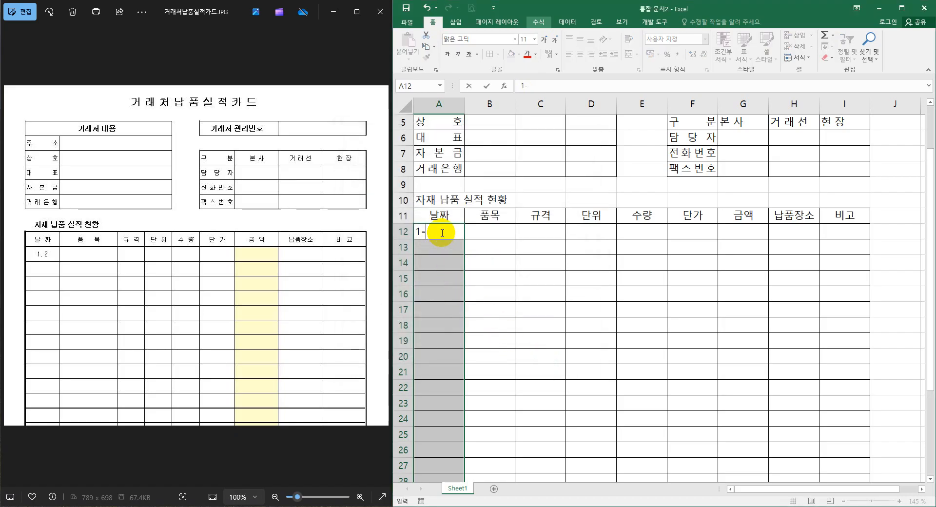
{"action": "type", "text": "2"}
{"action": "key", "text": "Return"}
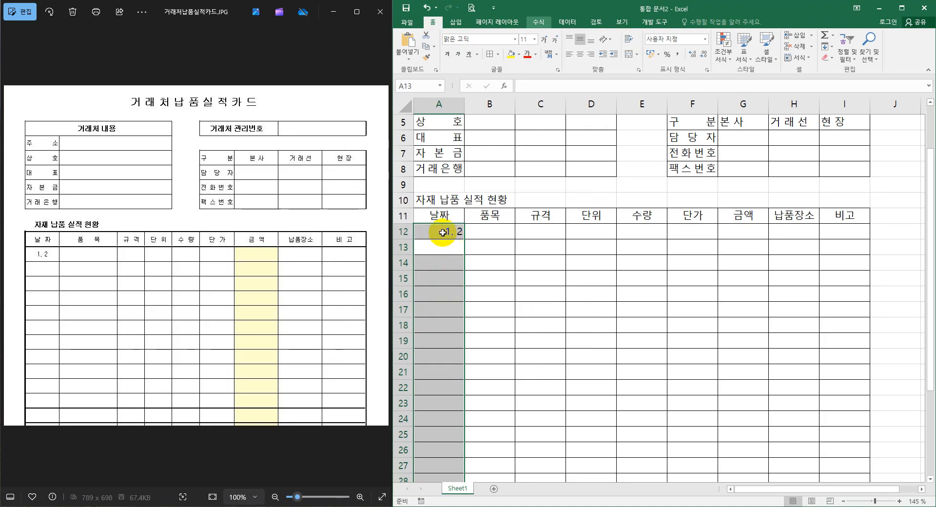
Add a two-digit year to the 날짜 cells' custom number format, making it yy.m. d.
{"action": "right_click", "coordinate": [442, 233]}
{"action": "left_click", "coordinate": [487, 387]}
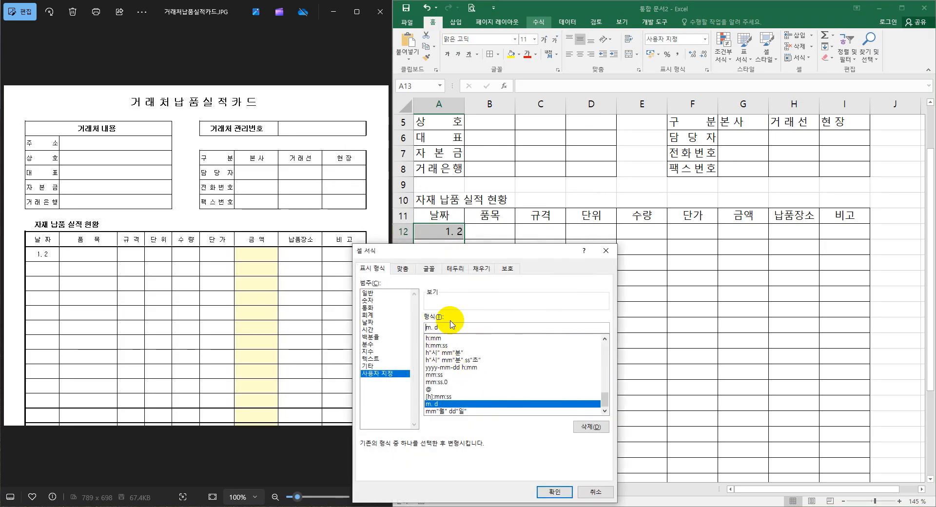
{"action": "type", "text": "yy."}
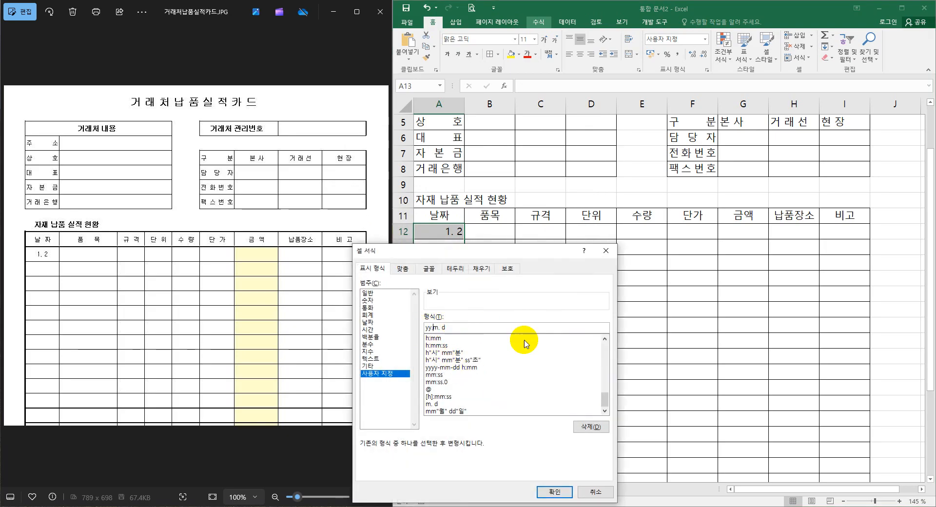
{"action": "left_click", "coordinate": [554, 492]}
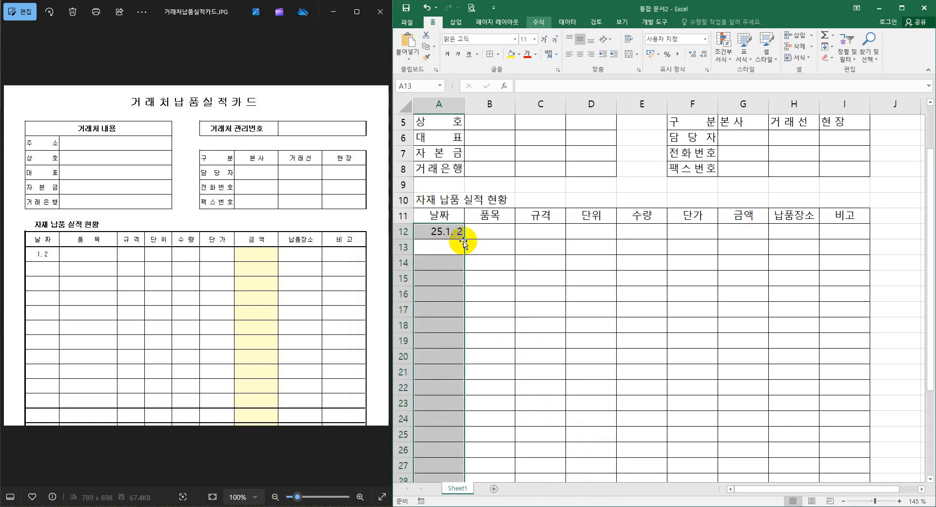
Remove the year from the 날짜 cells' custom number format, making it m. d, and center those cells horizontally.
{"action": "right_click", "coordinate": [456, 231]}
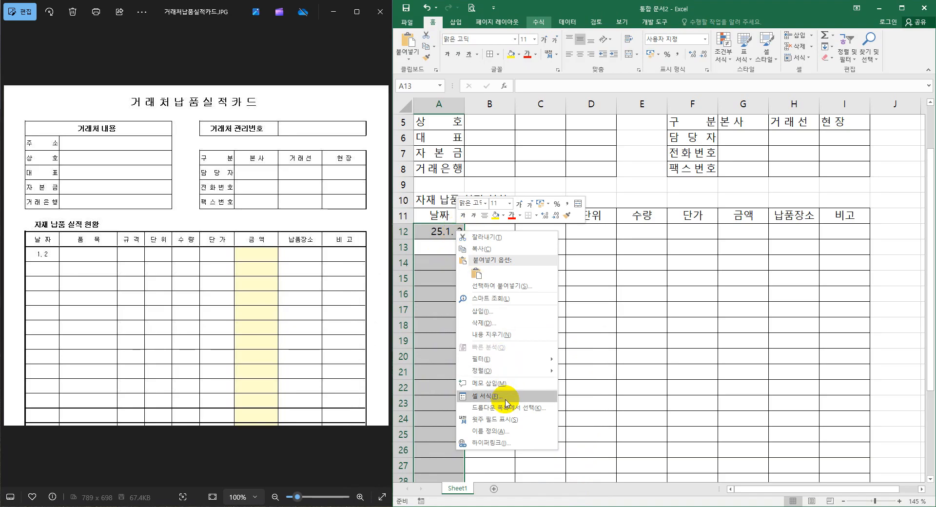
{"action": "left_click", "coordinate": [505, 403]}
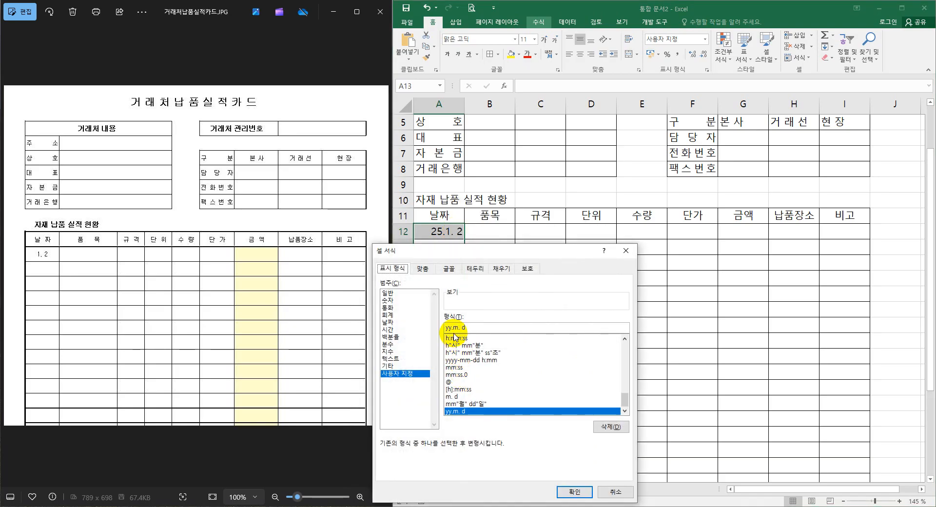
{"action": "left_click", "coordinate": [453, 328]}
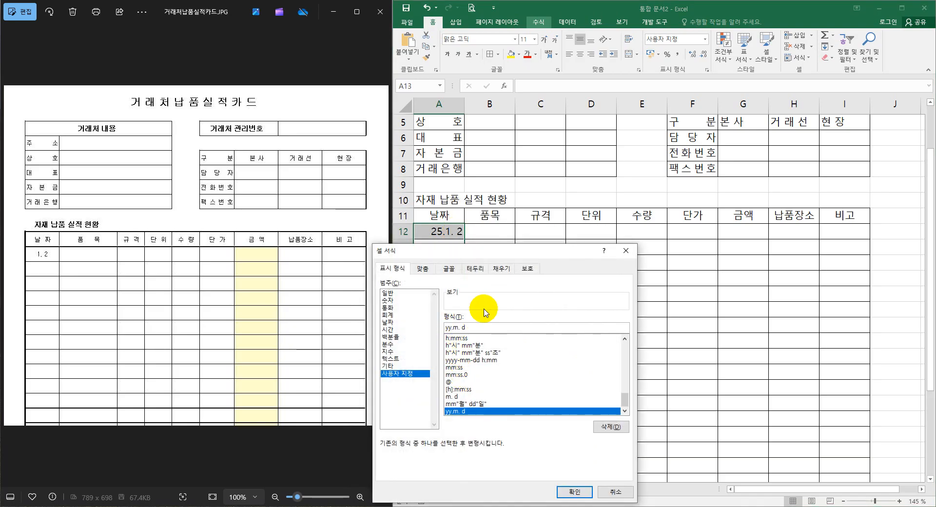
{"action": "key", "text": "BackSpace"}
{"action": "key", "text": "BackSpace"}
{"action": "key", "text": "BackSpace"}
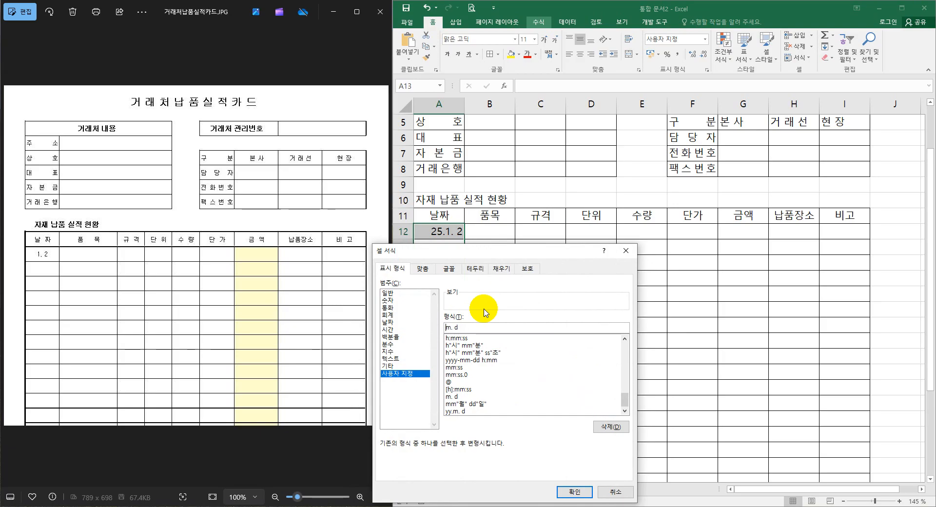
{"action": "left_click", "coordinate": [573, 491]}
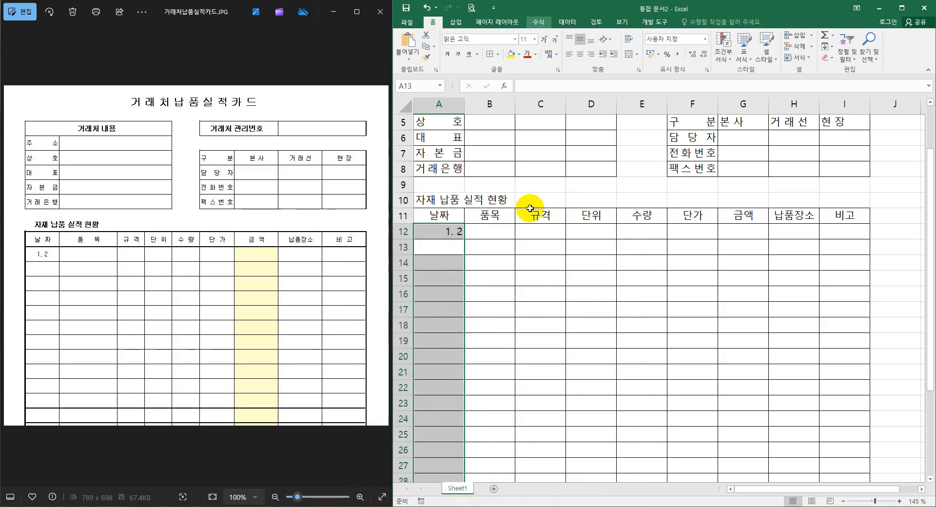
{"action": "key", "text": "shift+Return"}
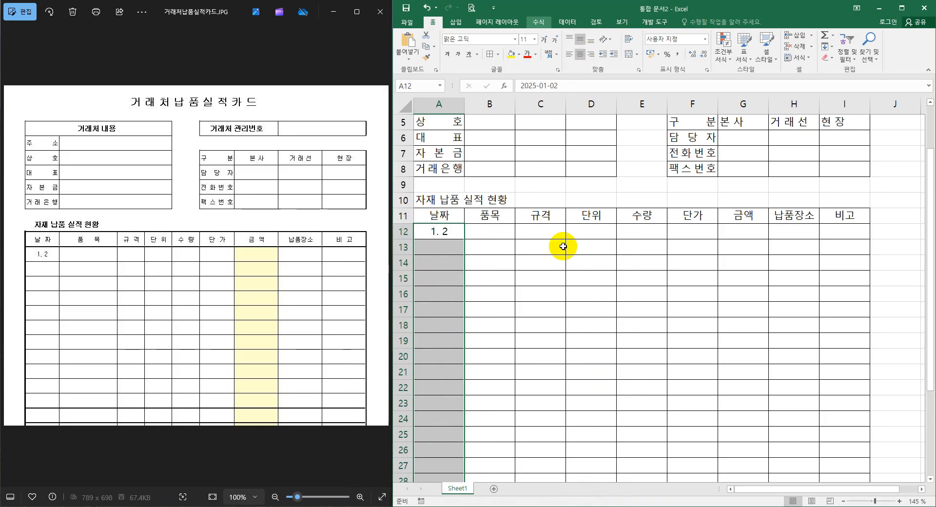
{"action": "left_click", "coordinate": [690, 279]}
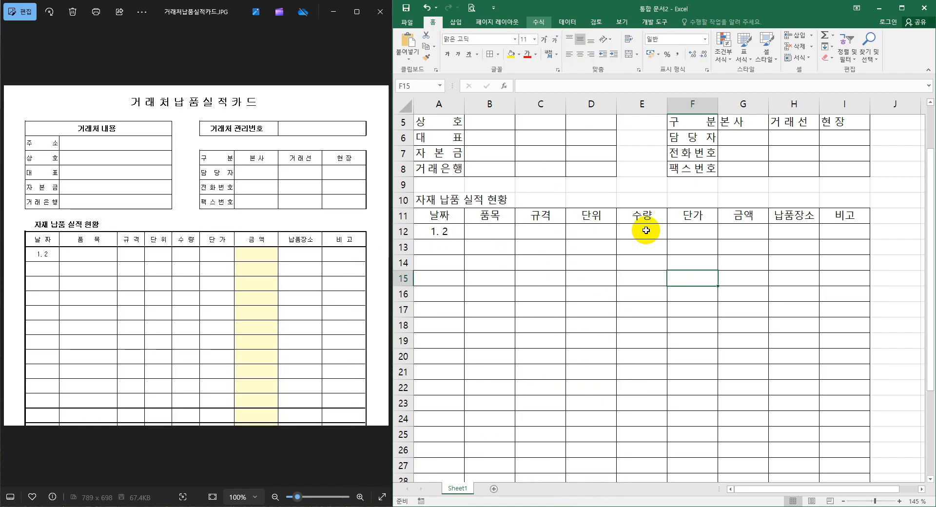
Apply the custom number format #,##0"개" to the 수량 cells from E12 downward and enter 2000 in E12.
{"action": "left_click_drag", "start_coordinate": [645, 232], "coordinate": [653, 449]}
{"action": "scroll", "coordinate": [643, 375], "scroll_direction": "up", "scroll_amount": 4}
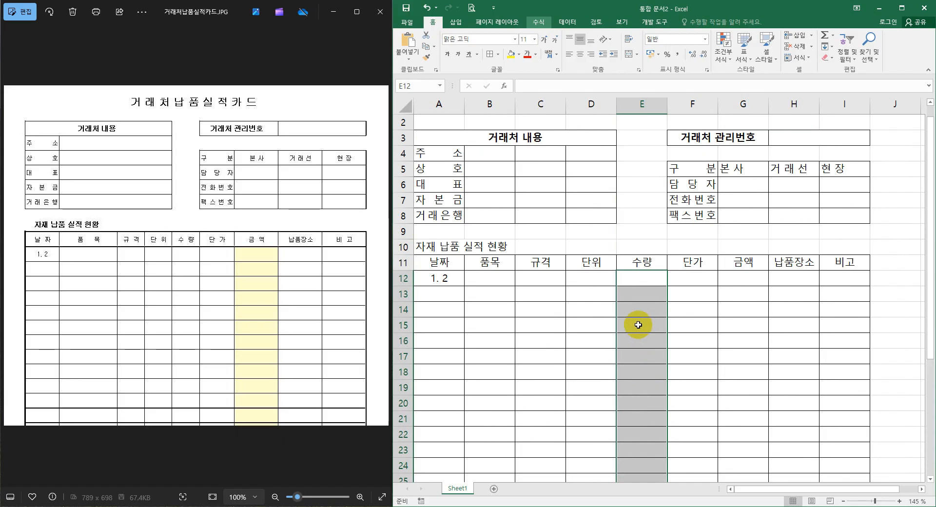
{"action": "right_click", "coordinate": [637, 281]}
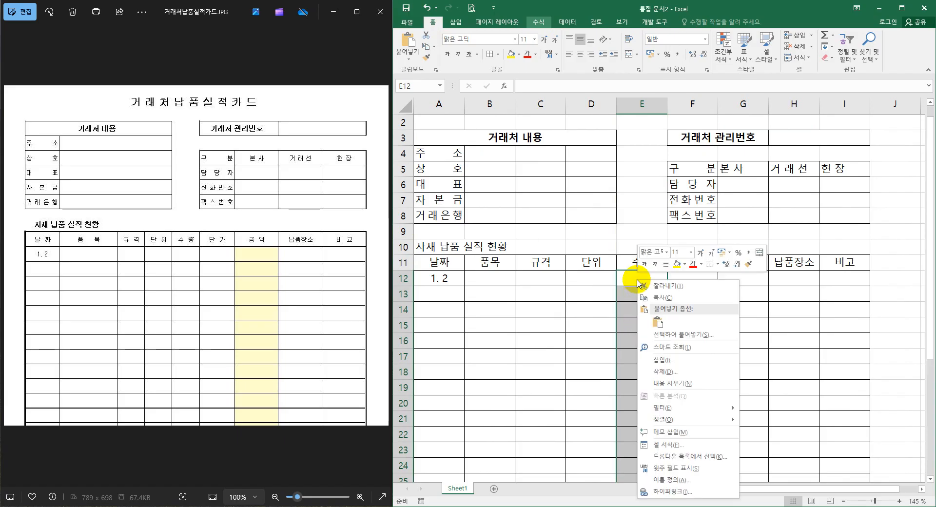
{"action": "left_click", "coordinate": [669, 445]}
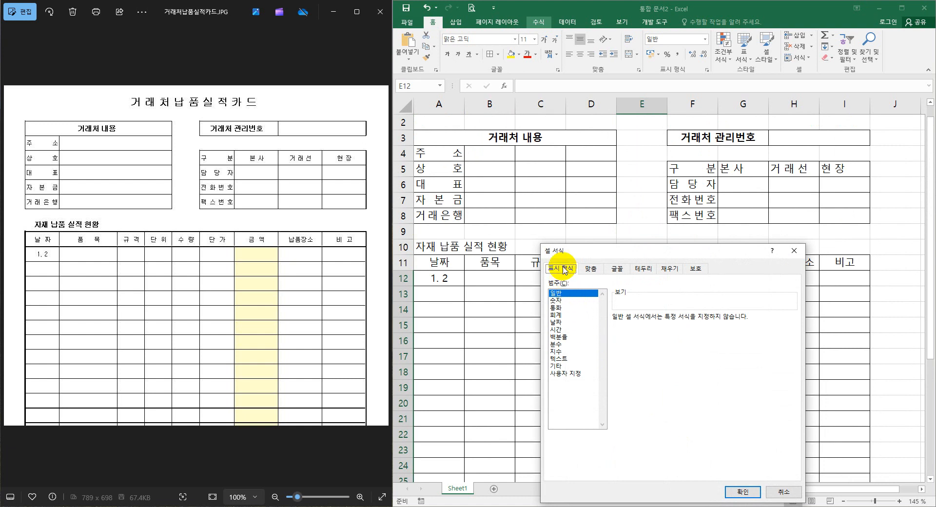
{"action": "left_click", "coordinate": [566, 374]}
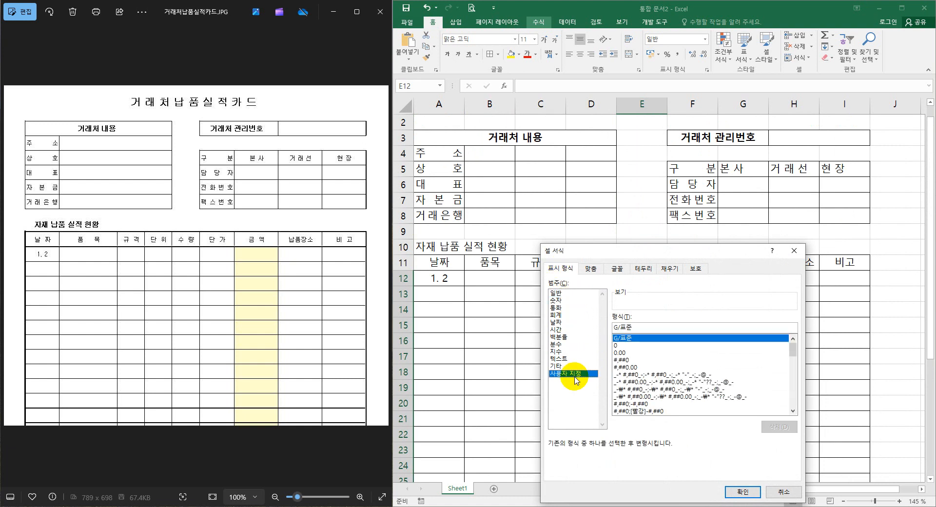
{"action": "left_click", "coordinate": [622, 360]}
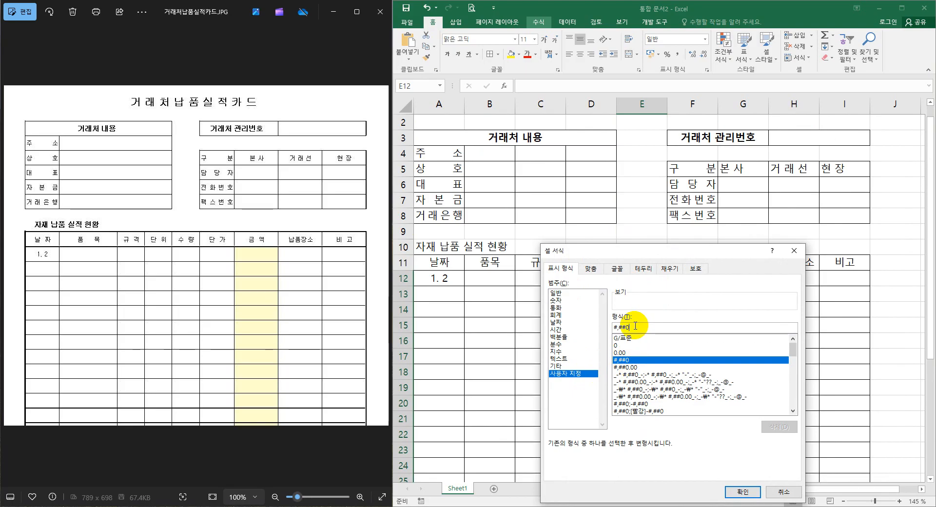
{"action": "type", "text": "\""}
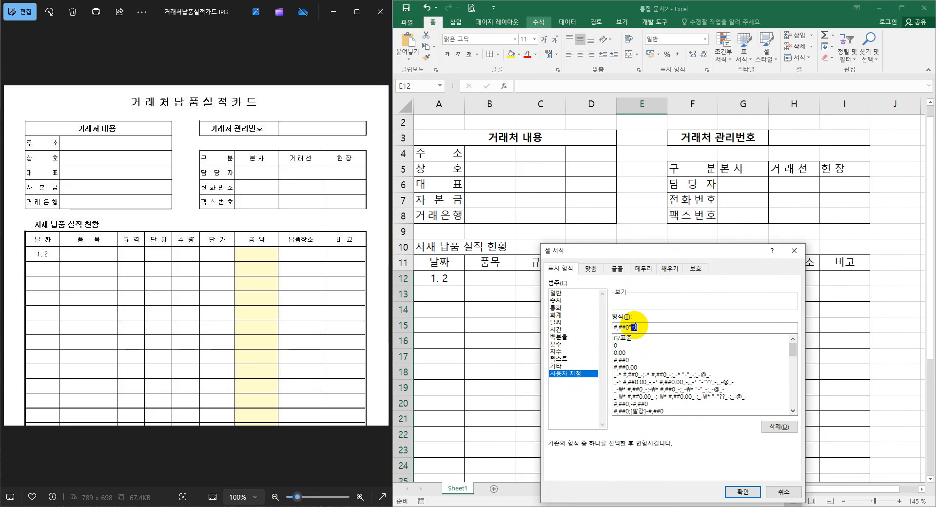
{"action": "type", "text": "개"}
{"action": "key", "text": "Return"}
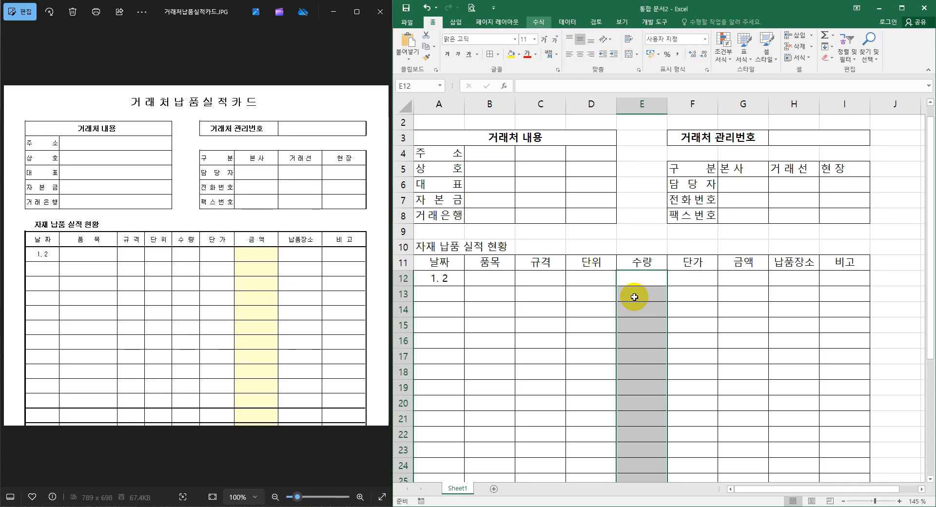
{"action": "type", "text": "2000"}
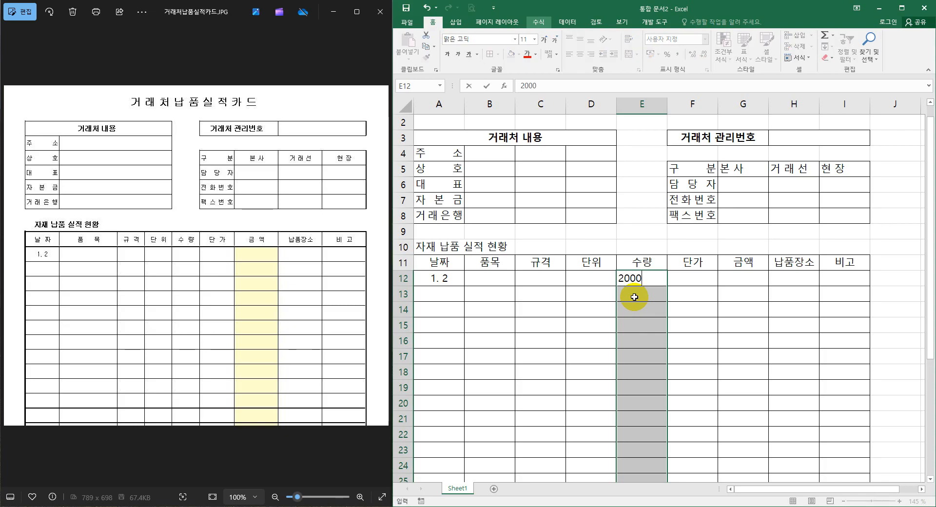
{"action": "key", "text": "Return"}
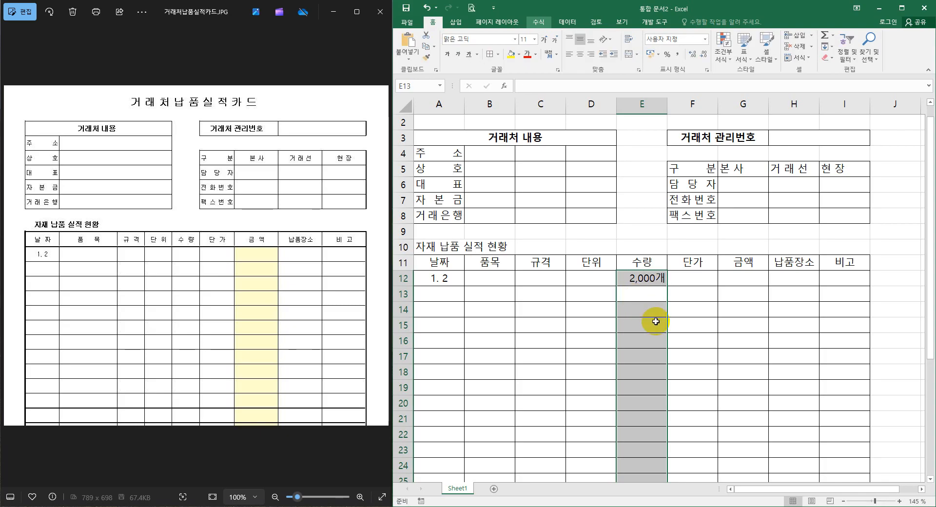
Apply the comma style to the 단가 and 금액 cells of the delivery table, F12:G35.
{"action": "left_click", "coordinate": [682, 280]}
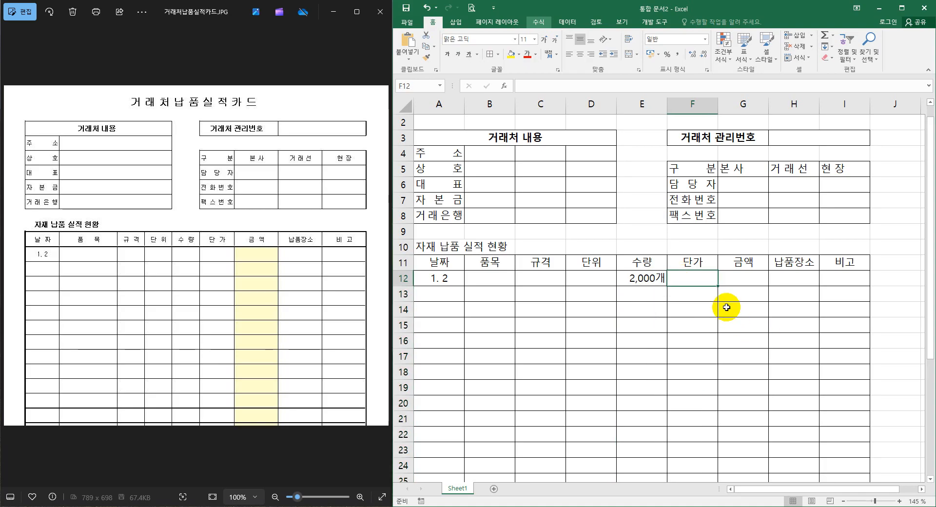
{"action": "left_click_drag", "start_coordinate": [695, 280], "coordinate": [742, 445]}
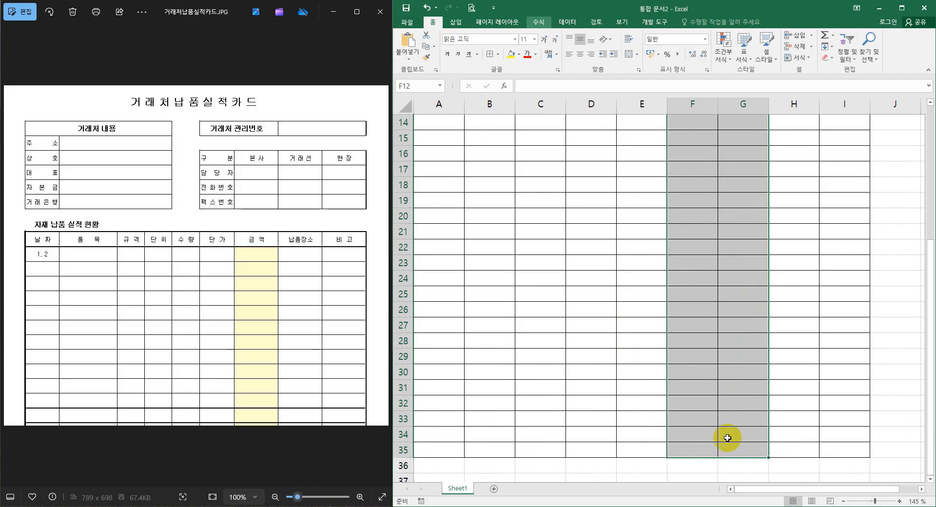
{"action": "left_click", "coordinate": [679, 54]}
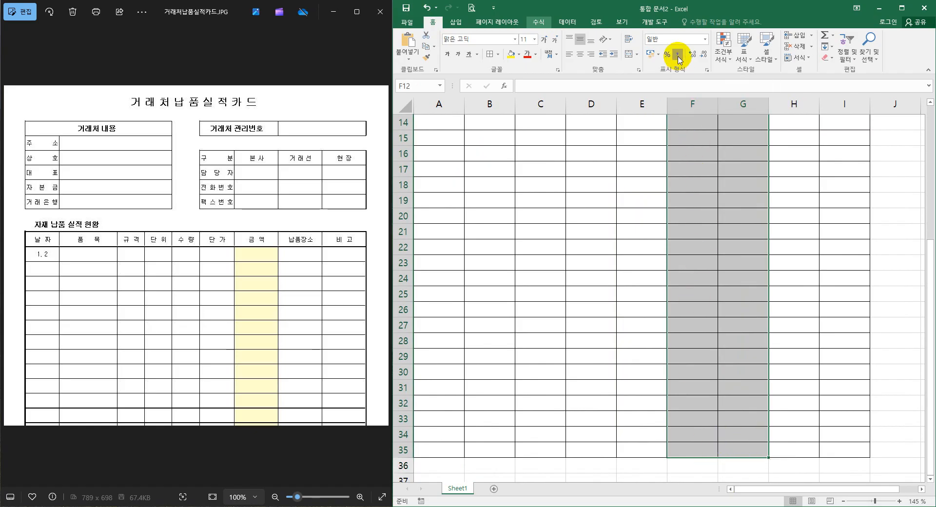
{"action": "scroll", "coordinate": [675, 102], "scroll_direction": "up", "scroll_amount": 5}
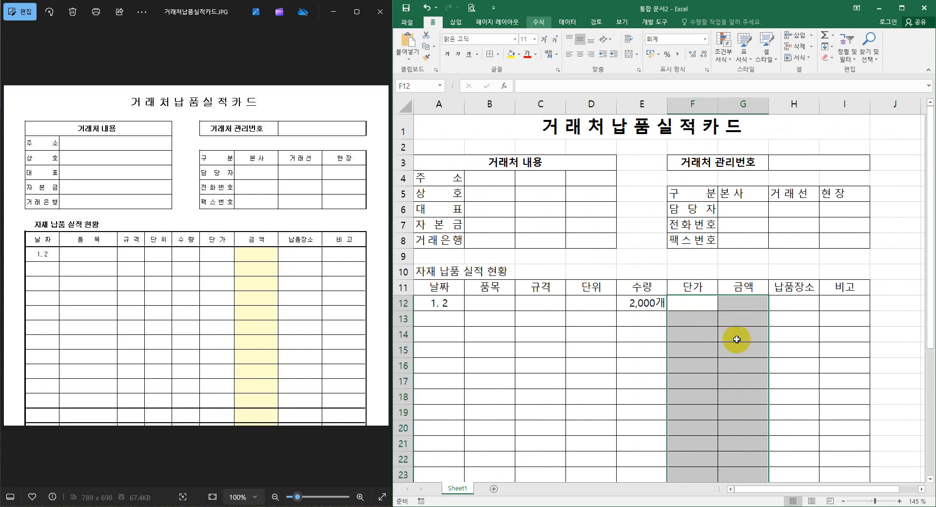
Enter 280 in the first 단가 cell, F12.
{"action": "left_click", "coordinate": [741, 301]}
{"action": "left_click", "coordinate": [650, 302]}
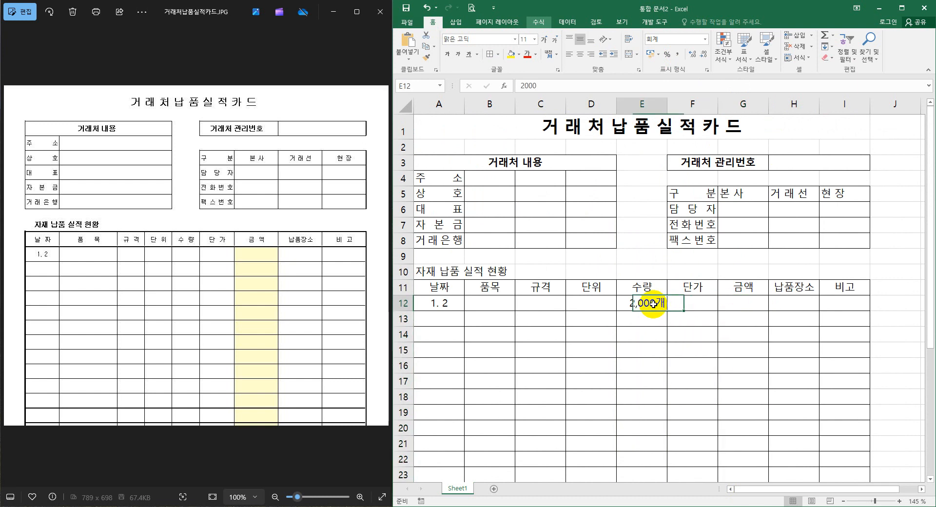
{"action": "left_click", "coordinate": [697, 302]}
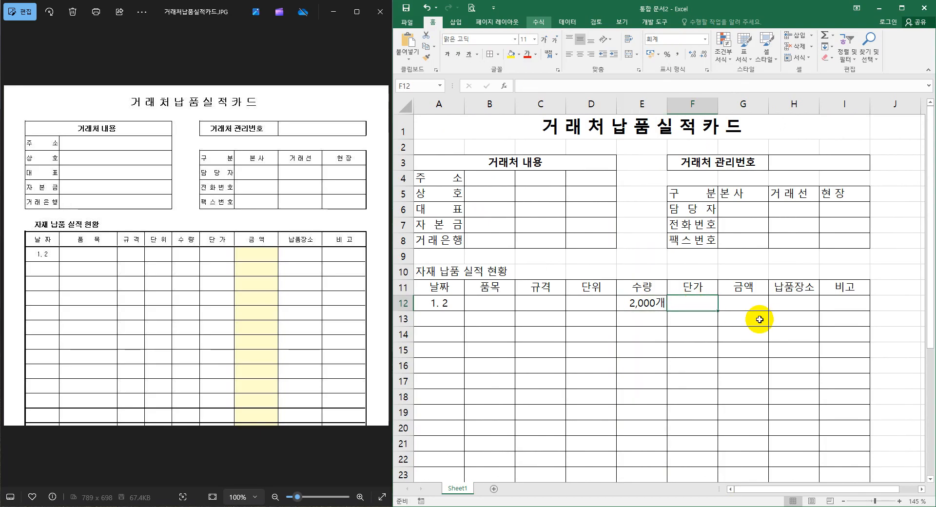
{"action": "type", "text": "280"}
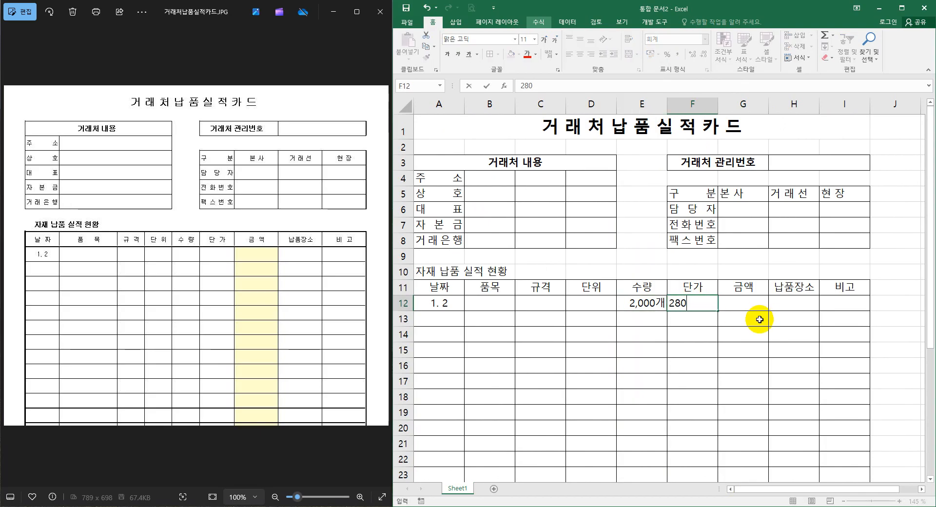
Enter the formula =E12*F12 in the first 금액 cell, G12, to multiply 수량 by 단가.
{"action": "left_click", "coordinate": [747, 300]}
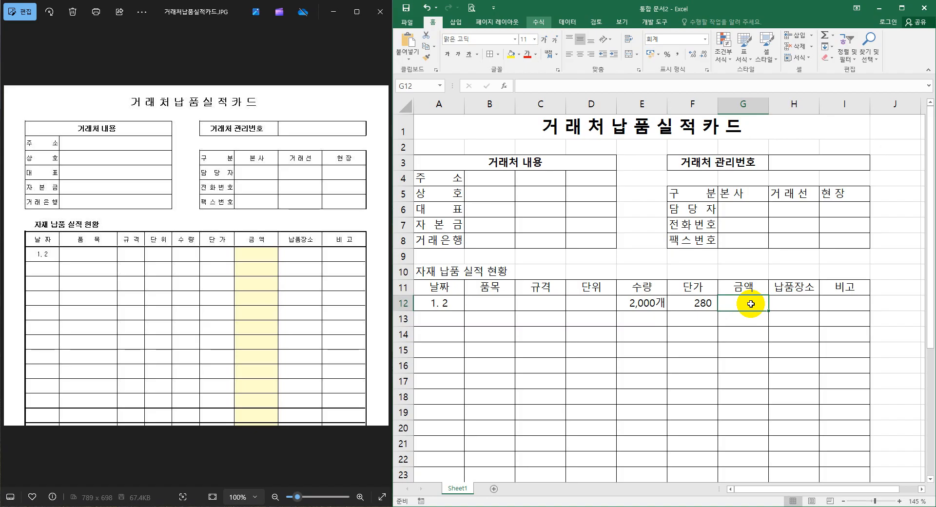
{"action": "type", "text": "="}
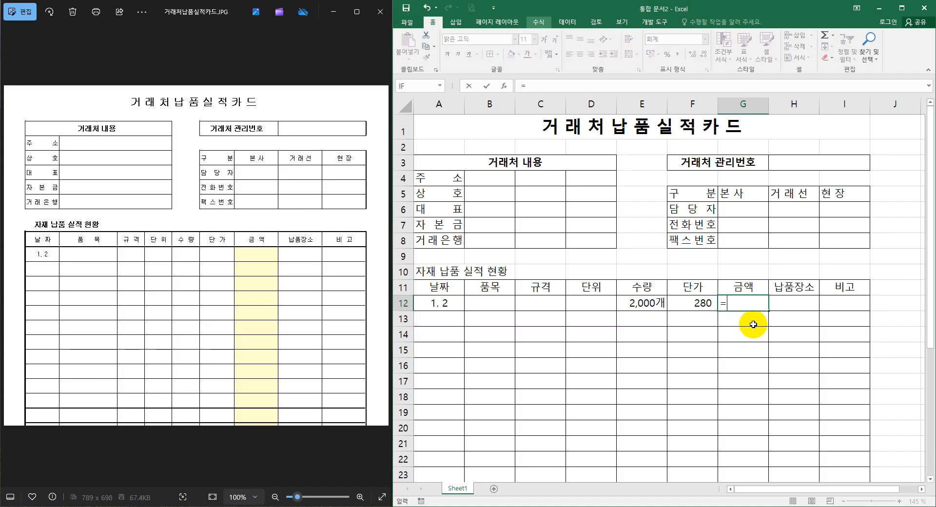
{"action": "left_click", "coordinate": [651, 304]}
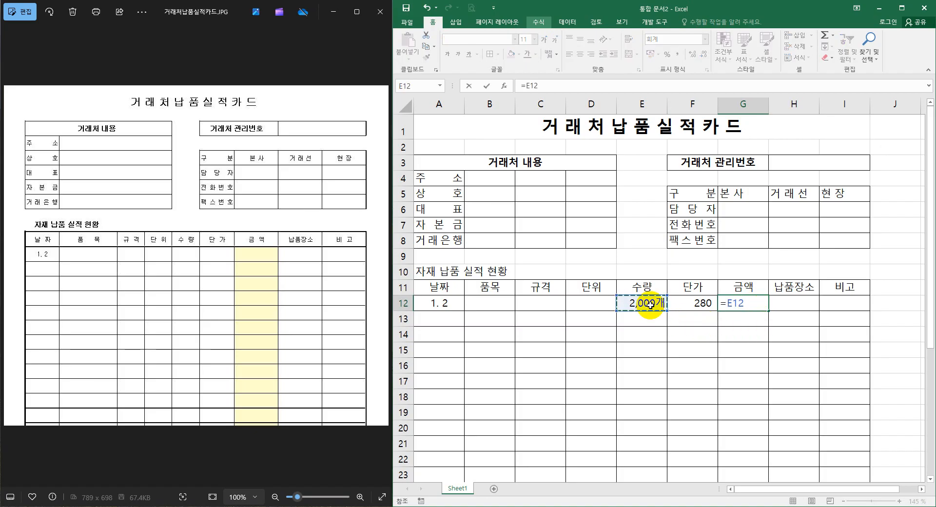
{"action": "type", "text": "*"}
{"action": "left_click", "coordinate": [698, 303]}
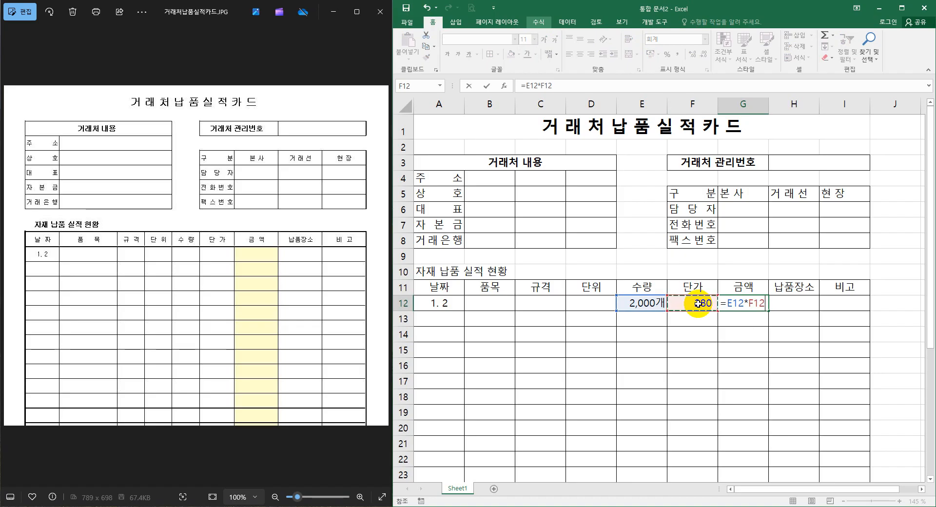
{"action": "key", "text": "Return"}
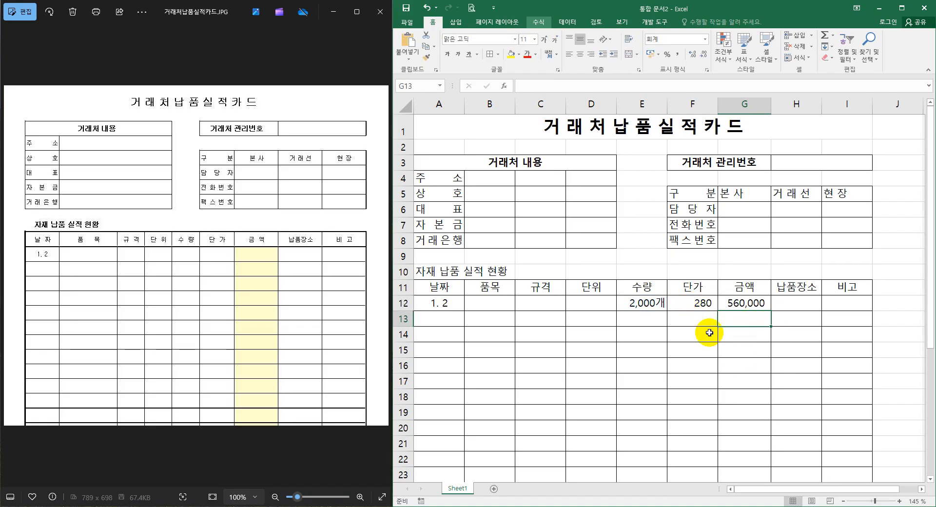
{"action": "left_click", "coordinate": [758, 333]}
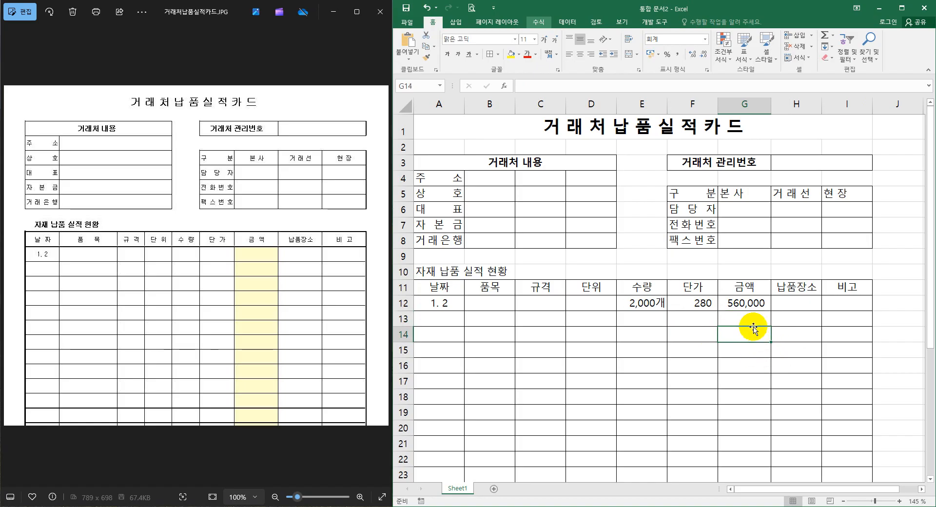
Match the column widths to the reference form: widen columns G to I equally, widen column B, and narrow columns C and D.
{"action": "left_click", "coordinate": [795, 303]}
{"action": "left_click", "coordinate": [847, 306]}
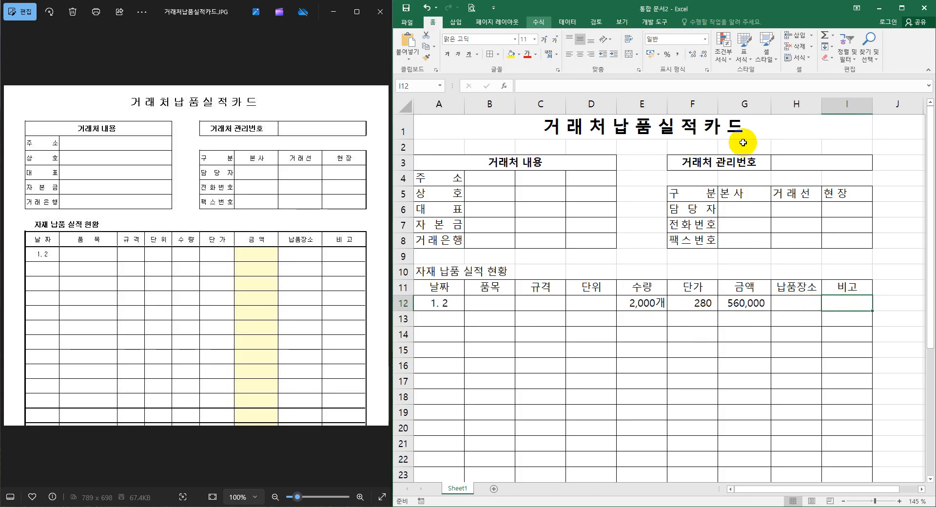
{"action": "left_click_drag", "start_coordinate": [744, 104], "coordinate": [835, 108]}
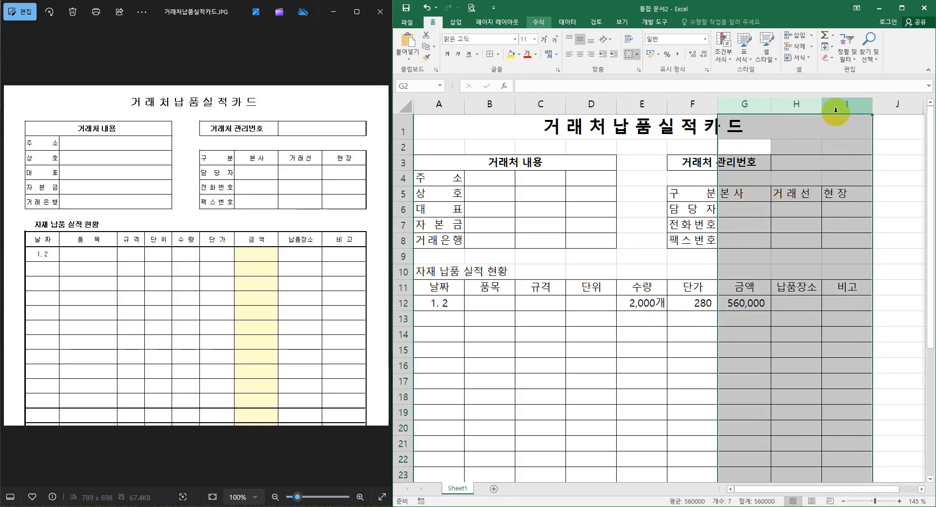
{"action": "left_click_drag", "start_coordinate": [771, 104], "coordinate": [774, 105]}
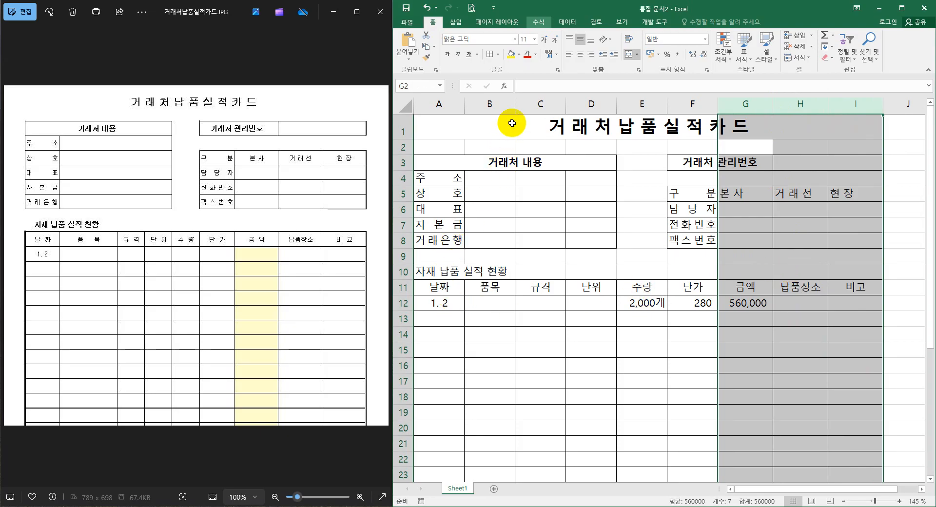
{"action": "left_click_drag", "start_coordinate": [516, 105], "coordinate": [579, 105]}
{"action": "left_click", "coordinate": [650, 215]}
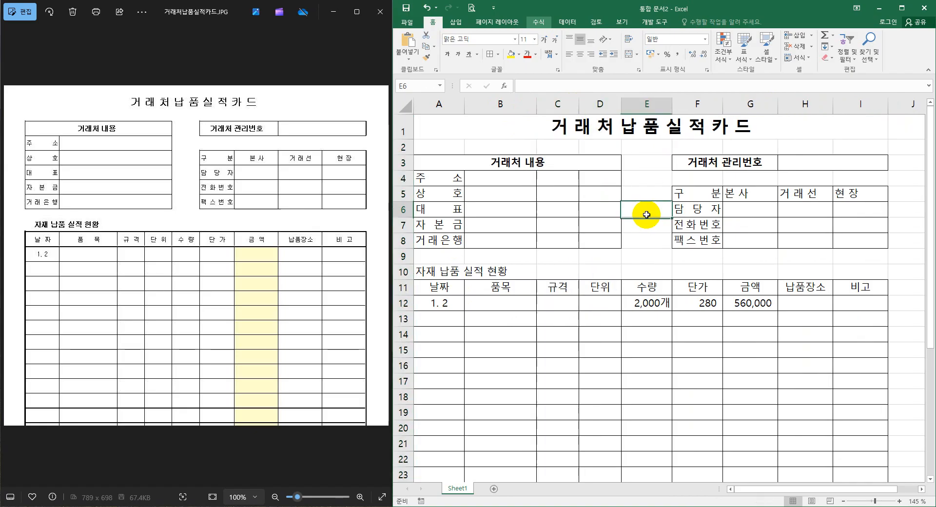
Merge and center B4:D4 beside 주소, and fill the merged cell down through row 8.
{"action": "left_click", "coordinate": [518, 178]}
{"action": "left_click_drag", "start_coordinate": [518, 177], "coordinate": [590, 182]}
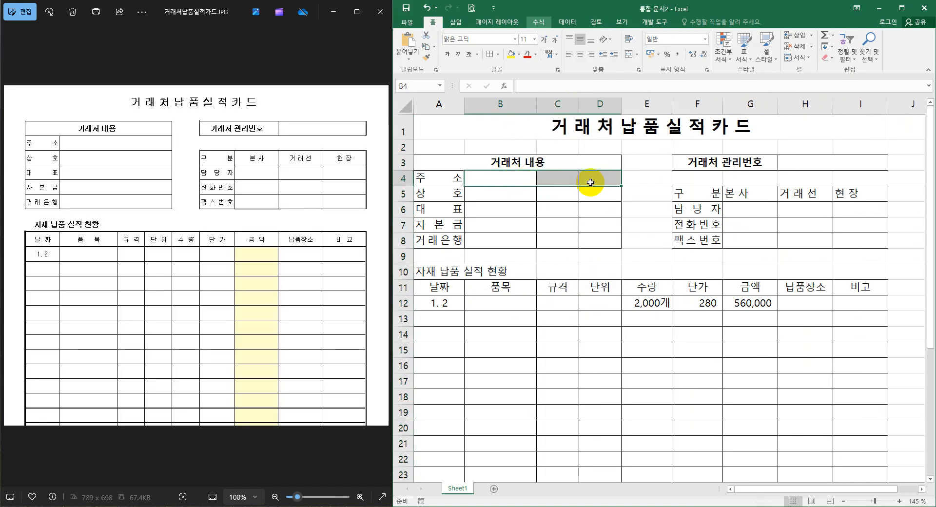
{"action": "left_click", "coordinate": [630, 58]}
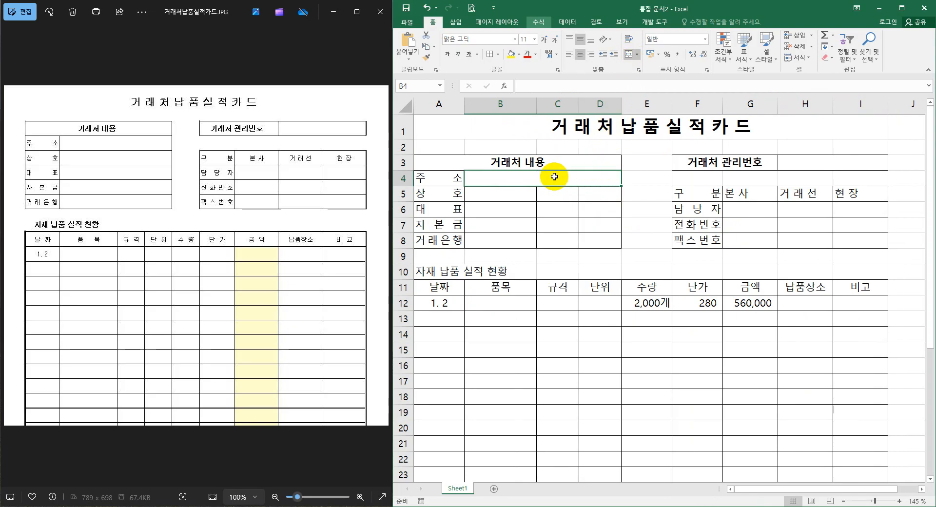
{"action": "left_click_drag", "start_coordinate": [620, 186], "coordinate": [619, 245]}
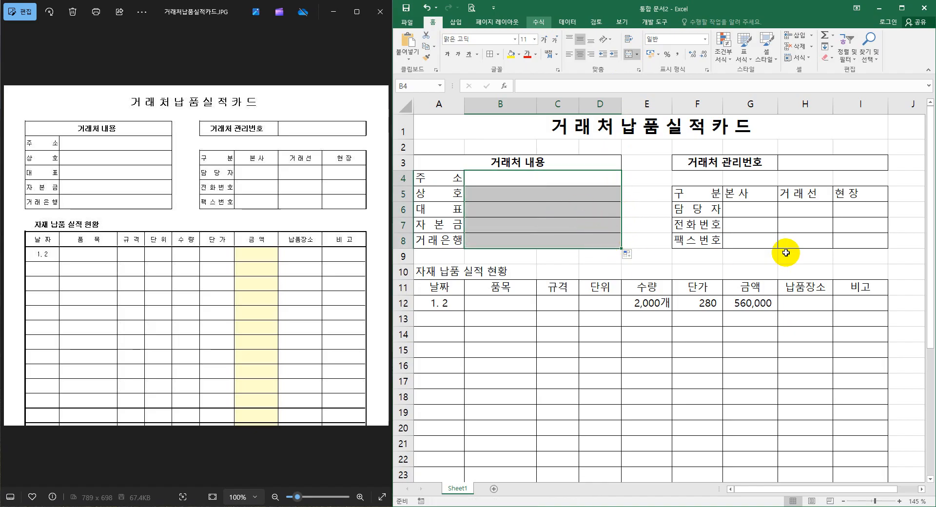
Center the 본사, 거래선 and 현장 headings in G5:I5 horizontally.
{"action": "left_click_drag", "start_coordinate": [745, 194], "coordinate": [843, 195]}
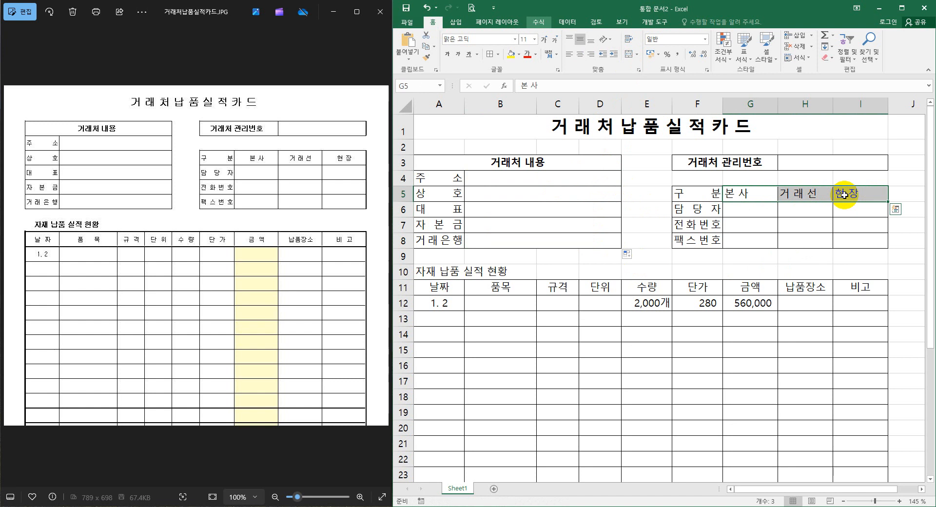
{"action": "left_click", "coordinate": [581, 56]}
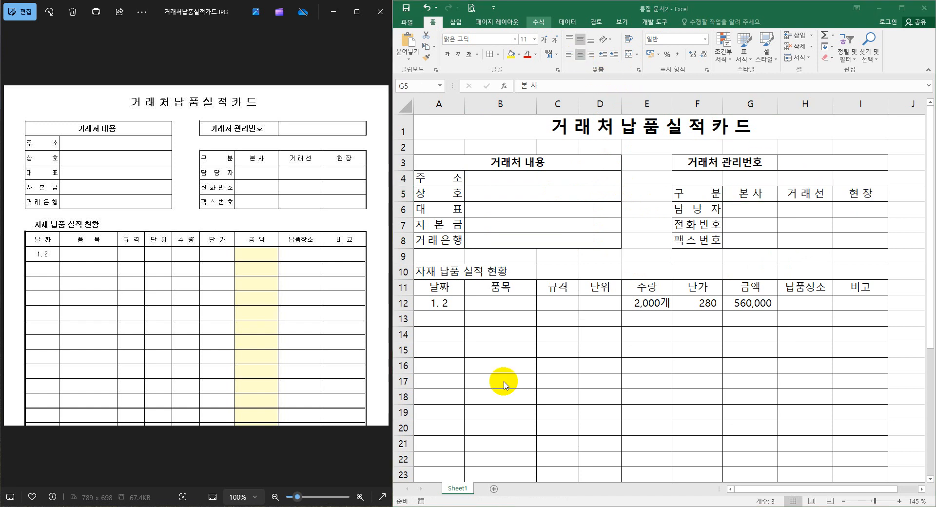
Enter 합계 in A35, the first cell of the delivery table's last row.
{"action": "scroll", "coordinate": [503, 385], "scroll_direction": "down", "scroll_amount": 4}
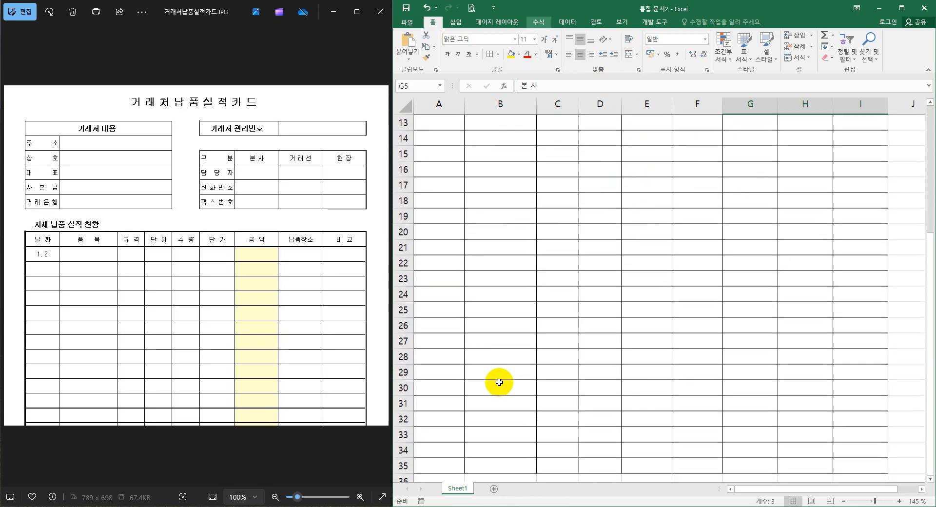
{"action": "scroll", "coordinate": [500, 382], "scroll_direction": "down", "scroll_amount": 1}
{"action": "left_click", "coordinate": [445, 419]}
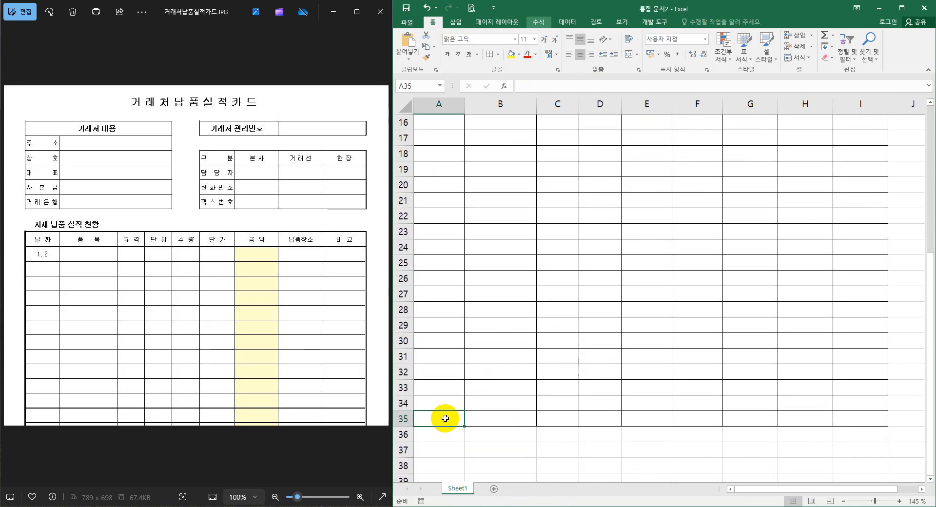
{"action": "type", "text": "합계"}
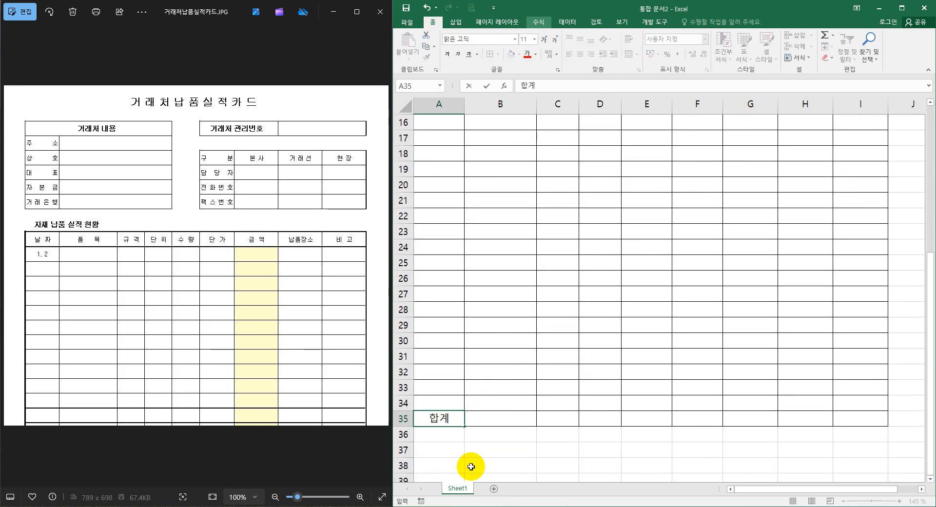
{"action": "left_click", "coordinate": [505, 450]}
Fill the 금액 column cells G12:G35 with the lightest green theme color.
{"action": "scroll", "coordinate": [809, 413], "scroll_direction": "up", "scroll_amount": 2}
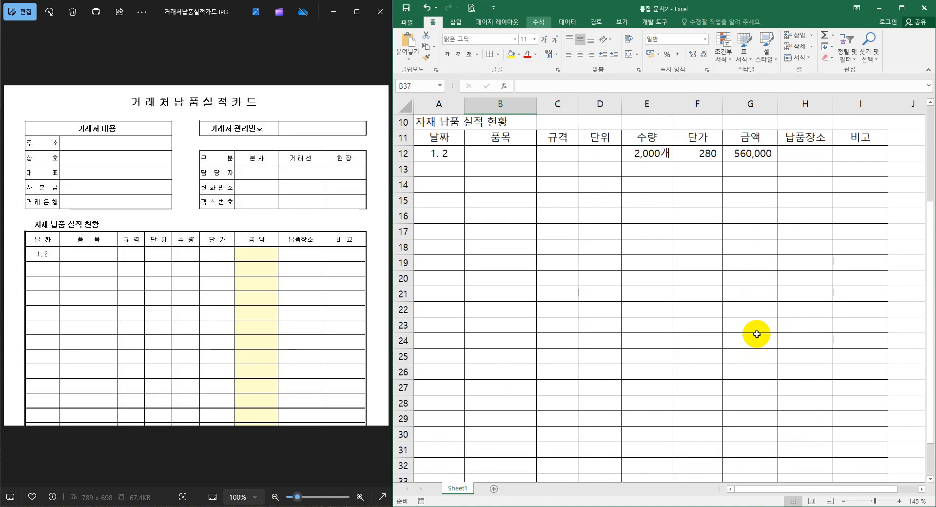
{"action": "left_click_drag", "start_coordinate": [749, 155], "coordinate": [756, 450]}
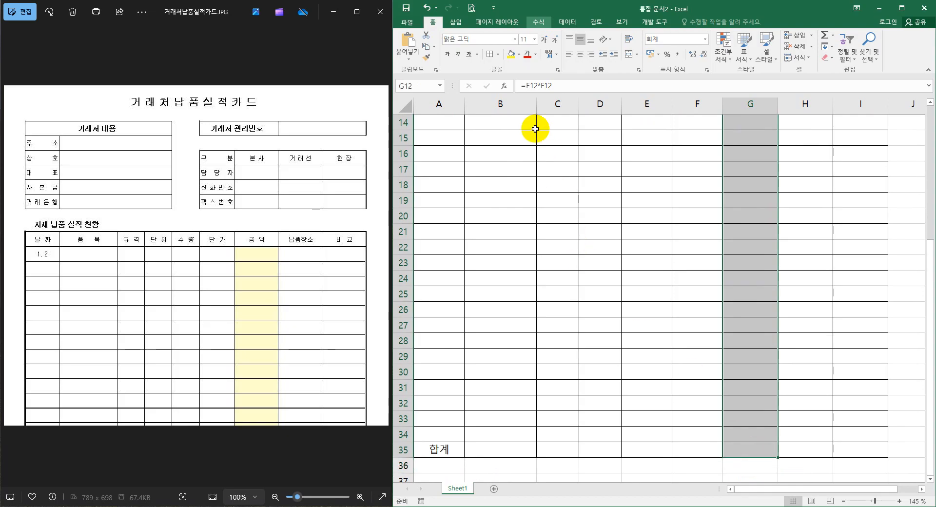
{"action": "left_click", "coordinate": [519, 55]}
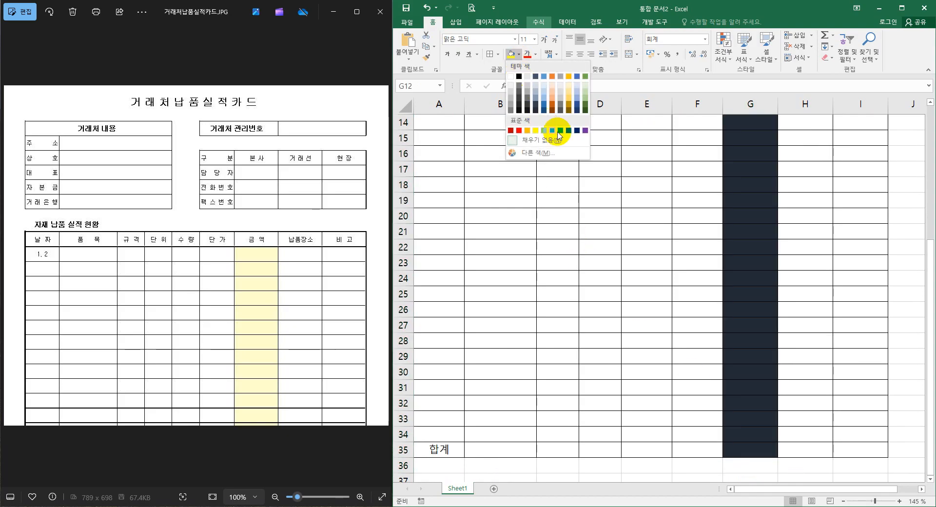
{"action": "left_click", "coordinate": [587, 87]}
{"action": "scroll", "coordinate": [719, 317], "scroll_direction": "up", "scroll_amount": 4}
{"action": "scroll", "coordinate": [824, 386], "scroll_direction": "down", "scroll_amount": 2}
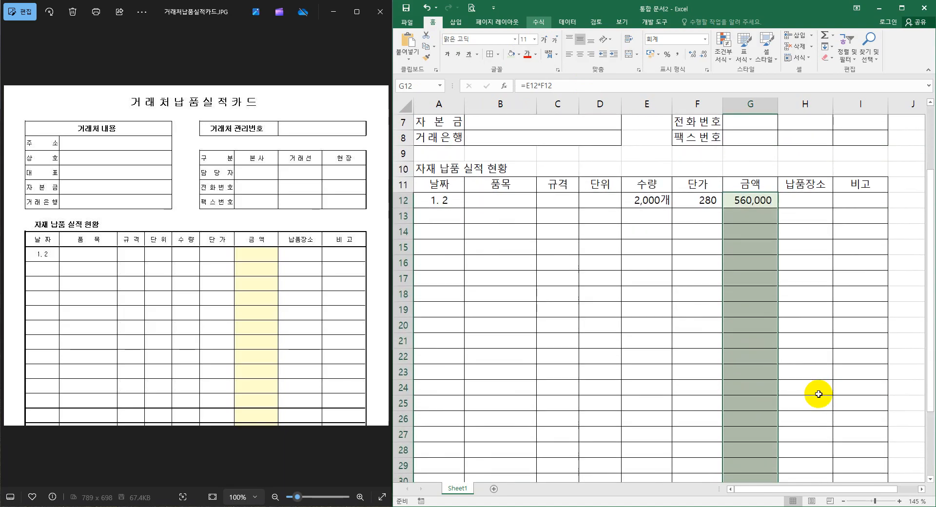
Insert an AutoSum in G35 of the 합계 row that totals the 금액 range G12:G34.
{"action": "scroll", "coordinate": [819, 394], "scroll_direction": "down", "scroll_amount": 3}
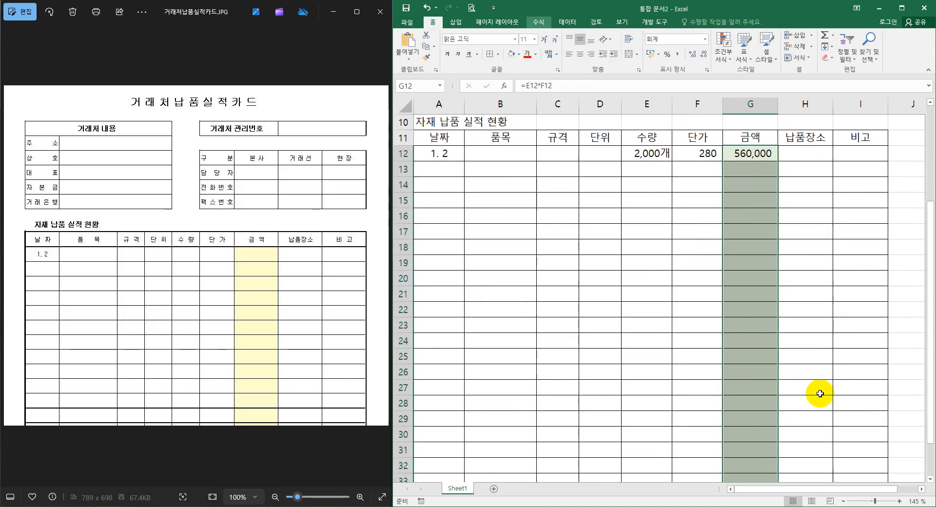
{"action": "left_click", "coordinate": [756, 418]}
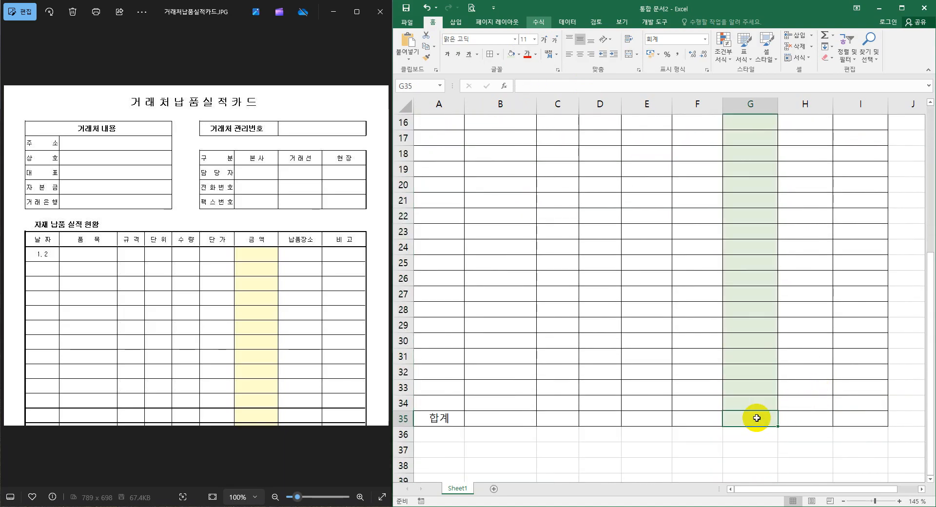
{"action": "left_click", "coordinate": [833, 39]}
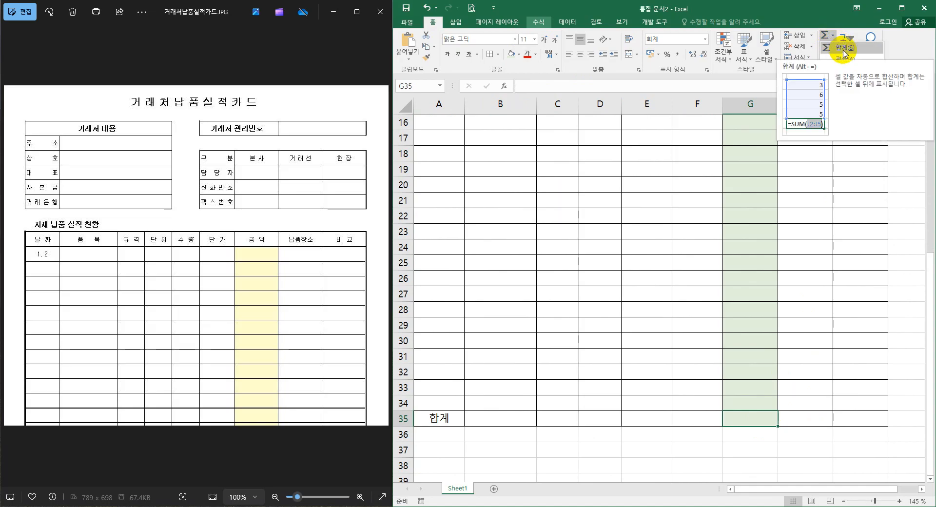
{"action": "left_click", "coordinate": [843, 49]}
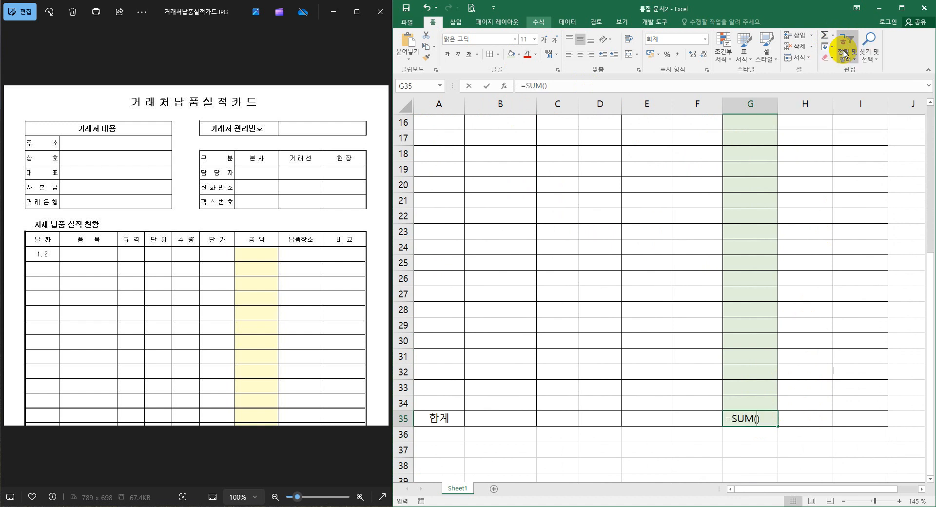
{"action": "left_click_drag", "start_coordinate": [762, 399], "coordinate": [749, 284]}
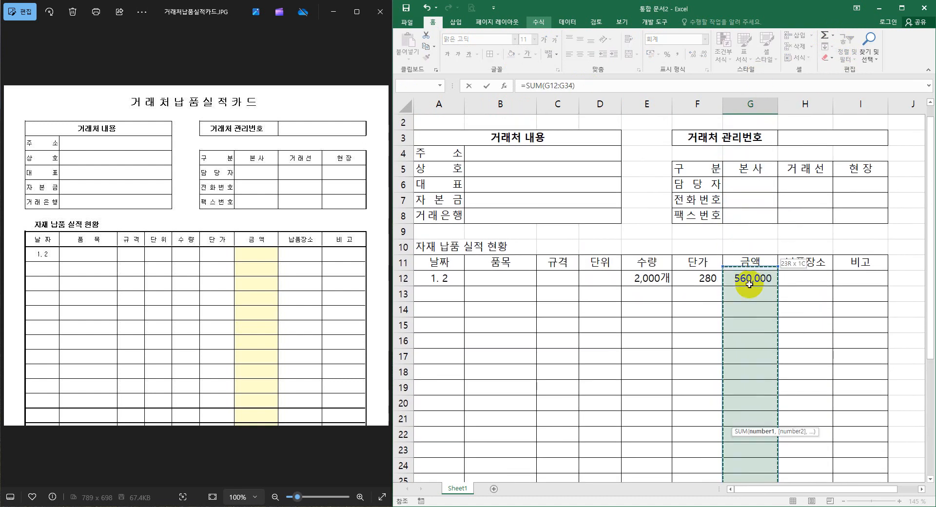
{"action": "key", "text": "Return"}
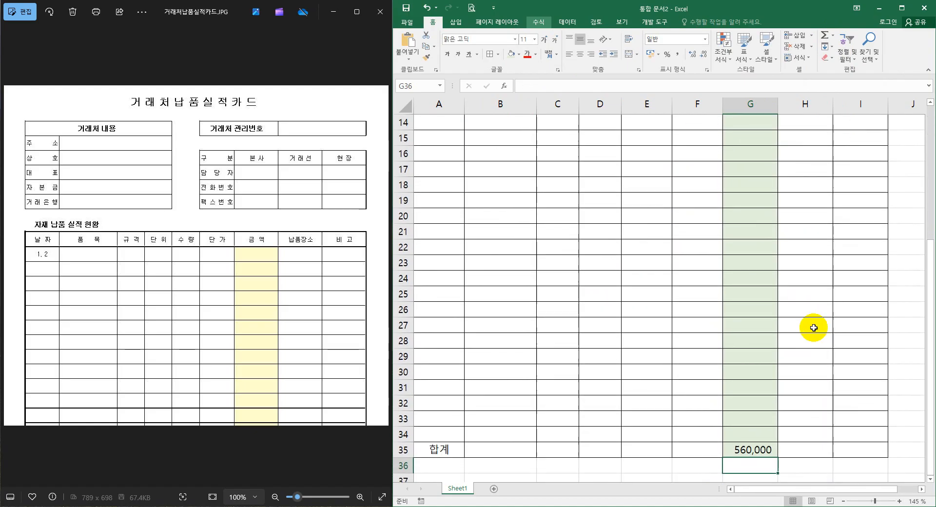
Write the SUM function manually in G35 to add up the amounts in G12:G34.
{"action": "left_click", "coordinate": [756, 451]}
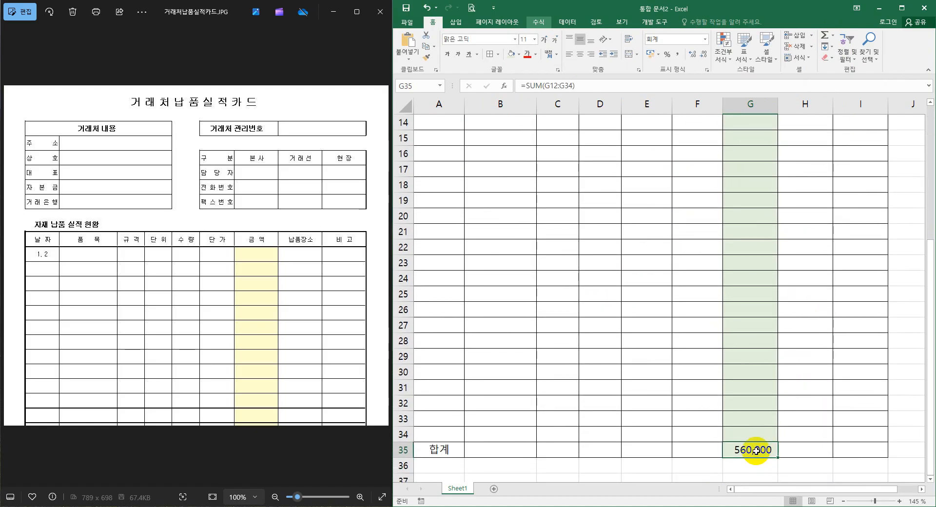
{"action": "type", "text": "="}
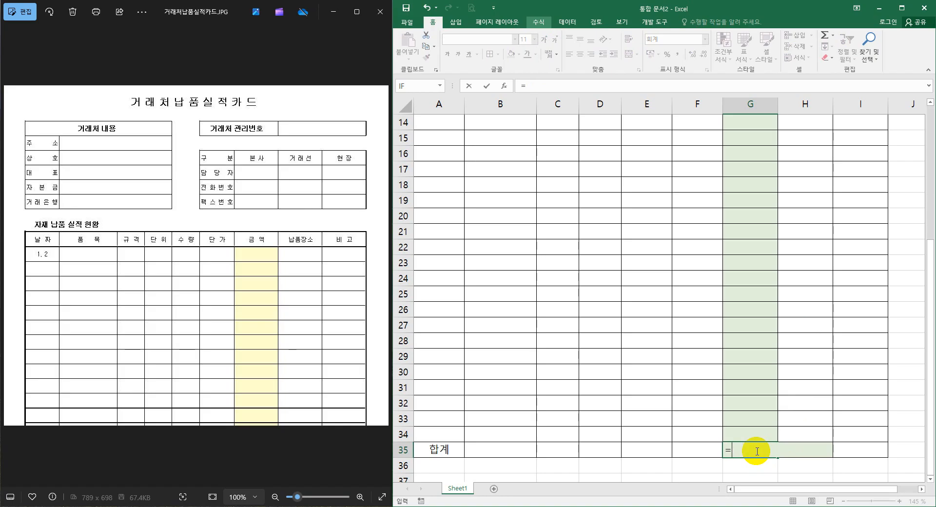
{"action": "type", "text": "sum"}
{"action": "key", "text": "Tab"}
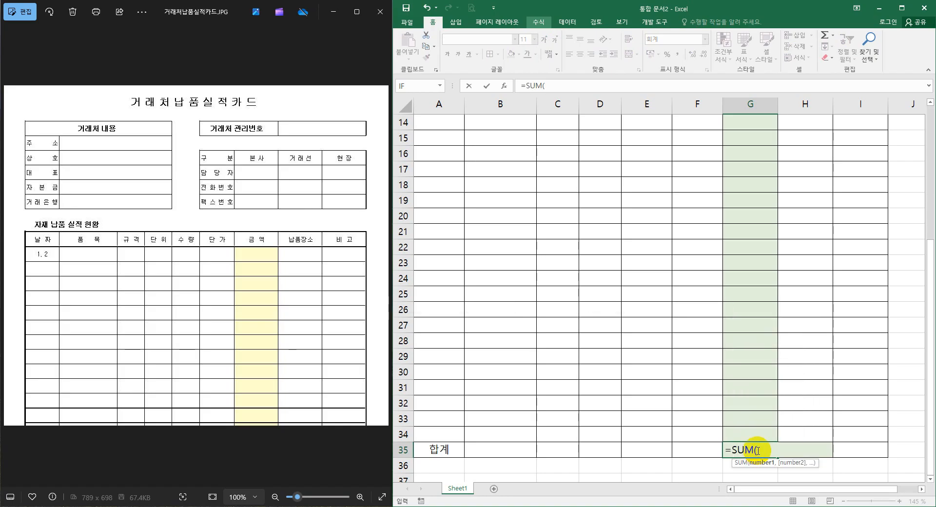
{"action": "left_click_drag", "start_coordinate": [752, 435], "coordinate": [752, 160]}
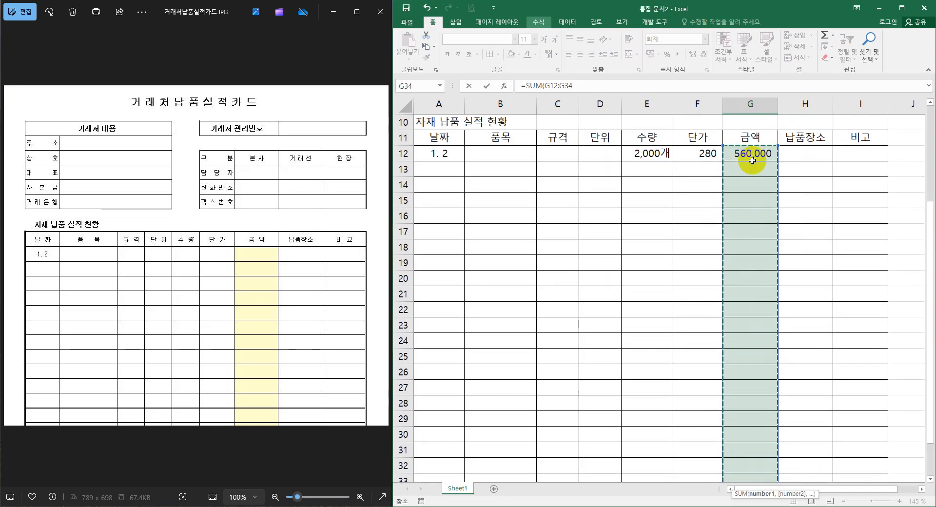
{"action": "key", "text": "Return"}
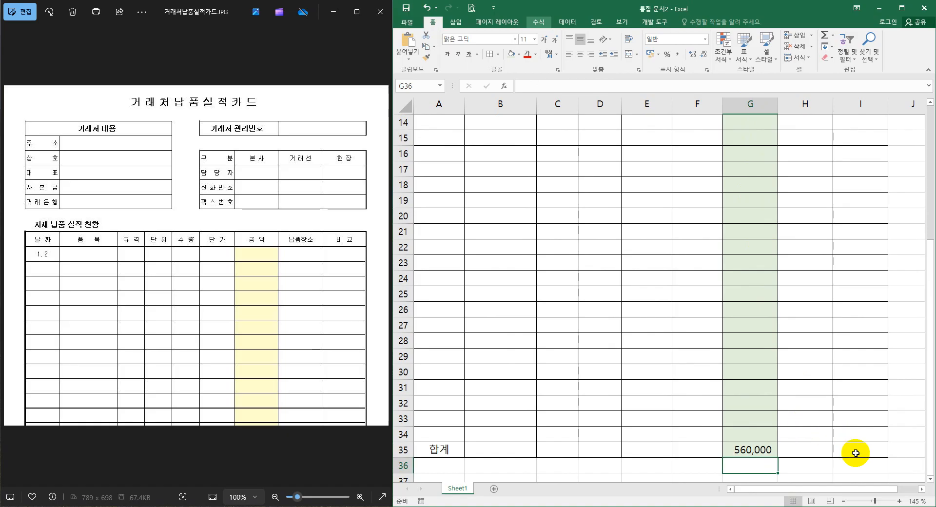
Apply a thick outside border around the whole delivery table, A11:I35.
{"action": "left_click_drag", "start_coordinate": [854, 449], "coordinate": [434, 246]}
{"action": "left_click", "coordinate": [497, 55]}
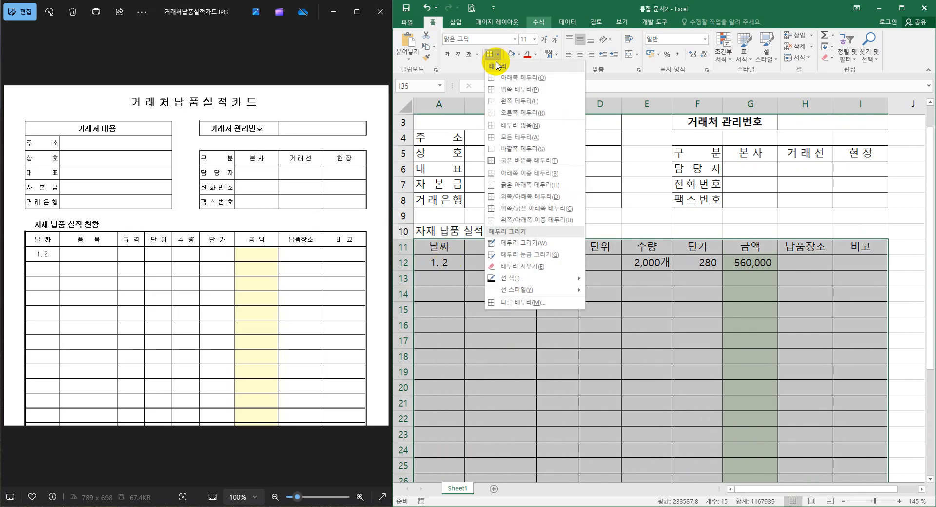
{"action": "left_click", "coordinate": [514, 164]}
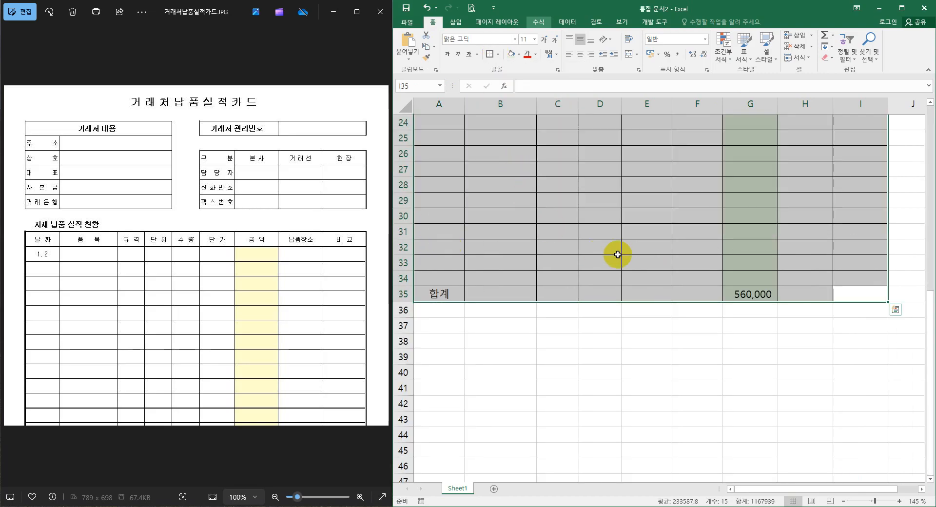
{"action": "left_click", "coordinate": [604, 247]}
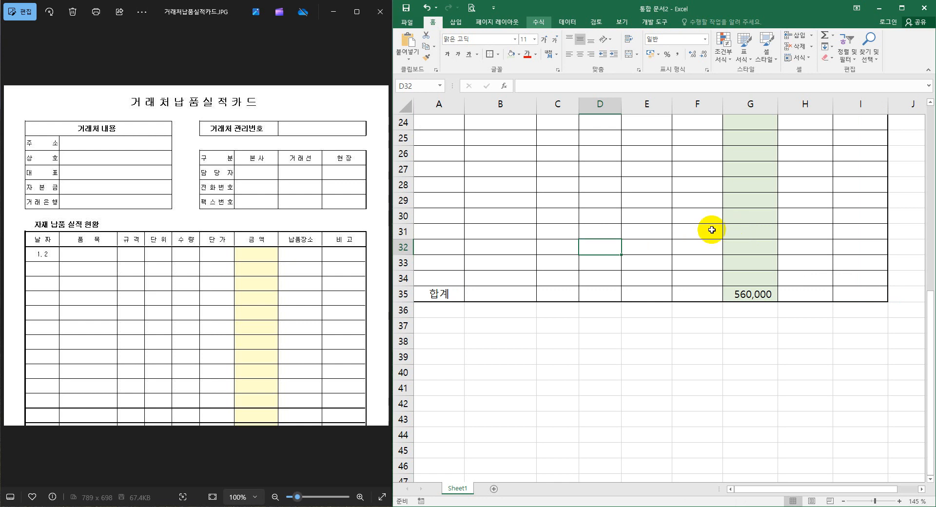
Repeat the thick outside border around the 합계 row A35:I35 and the header row A11:I11.
{"action": "left_click_drag", "start_coordinate": [432, 293], "coordinate": [865, 296]}
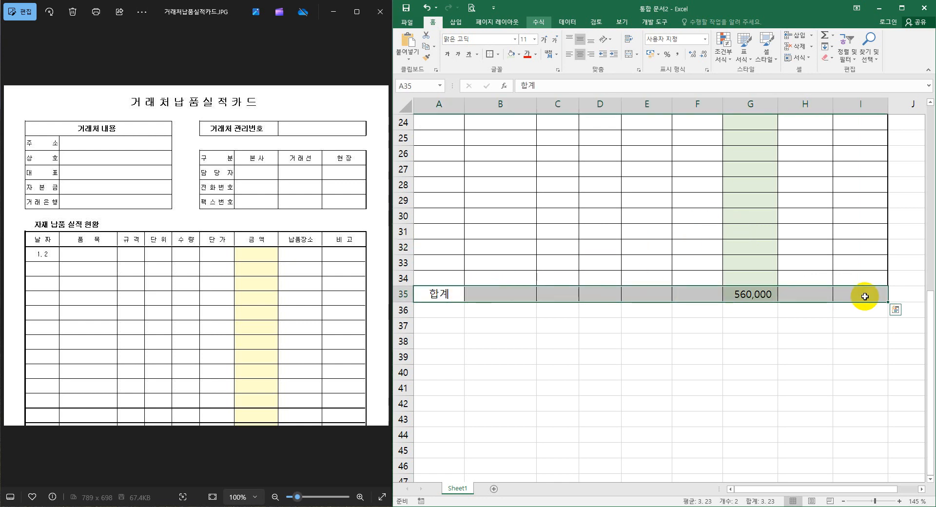
{"action": "key", "text": "F4"}
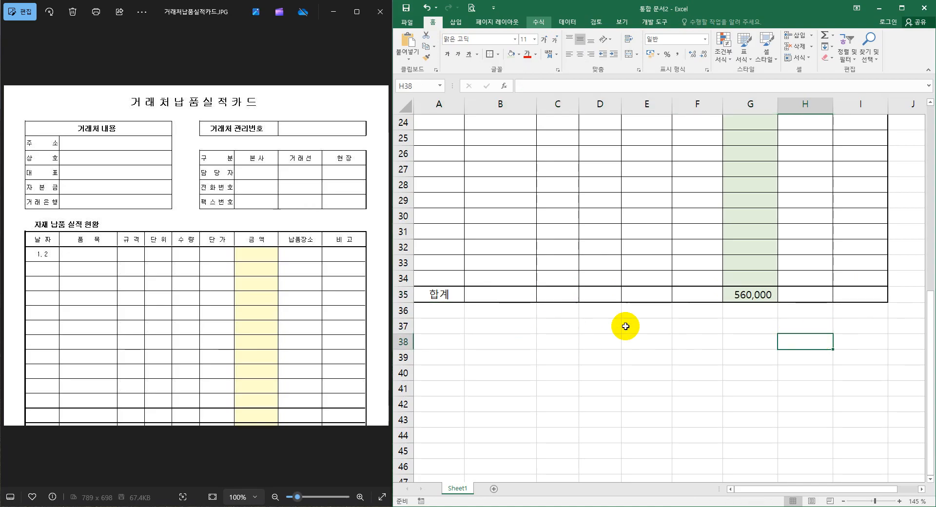
{"action": "scroll", "coordinate": [674, 310], "scroll_direction": "up", "scroll_amount": 6}
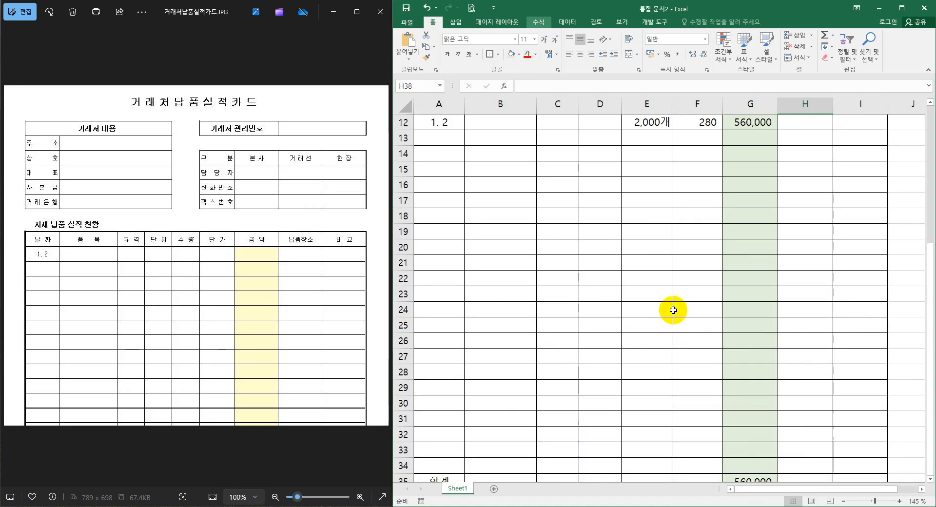
{"action": "left_click_drag", "start_coordinate": [439, 201], "coordinate": [846, 203]}
{"action": "scroll", "coordinate": [659, 258], "scroll_direction": "up", "scroll_amount": 2}
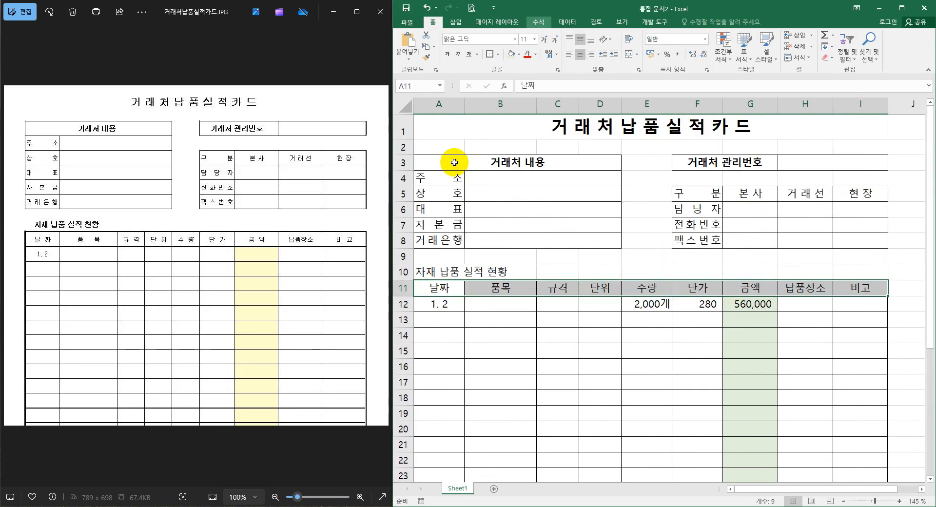
Repeat the thick outside border around the 거래처 내용 block A3:D8, the 거래처 관리번호 box F3:I3 and the 구분 block F5:I8.
{"action": "left_click_drag", "start_coordinate": [454, 162], "coordinate": [556, 239]}
{"action": "left_click_drag", "start_coordinate": [702, 162], "coordinate": [832, 161]}
{"action": "left_click_drag", "start_coordinate": [706, 196], "coordinate": [883, 244]}
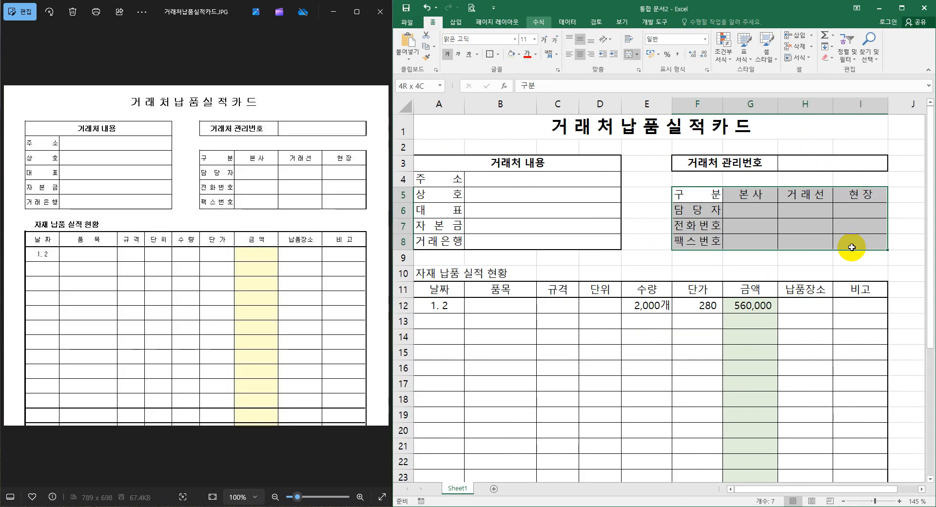
{"action": "left_click", "coordinate": [811, 270]}
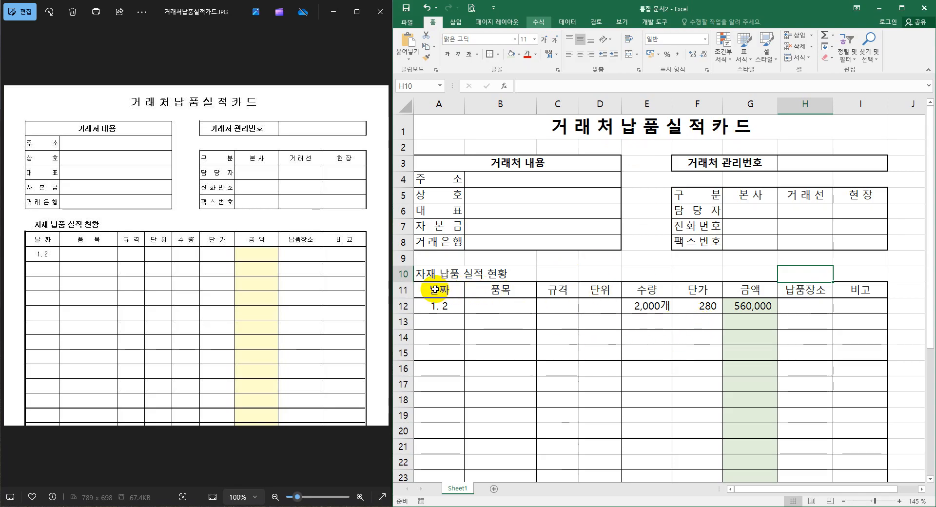
Select the delivery table's header cells A11:I11, from 날짜 to 비고.
{"action": "left_click_drag", "start_coordinate": [435, 289], "coordinate": [859, 289]}
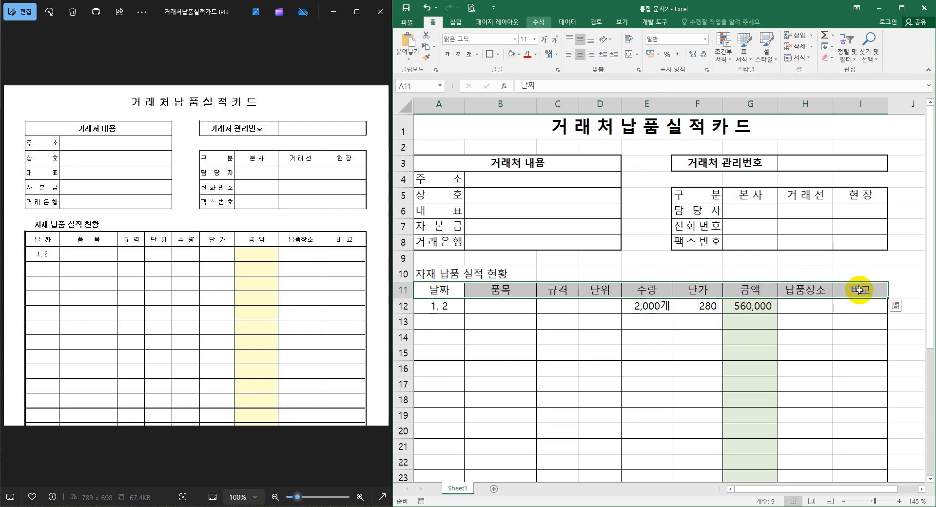